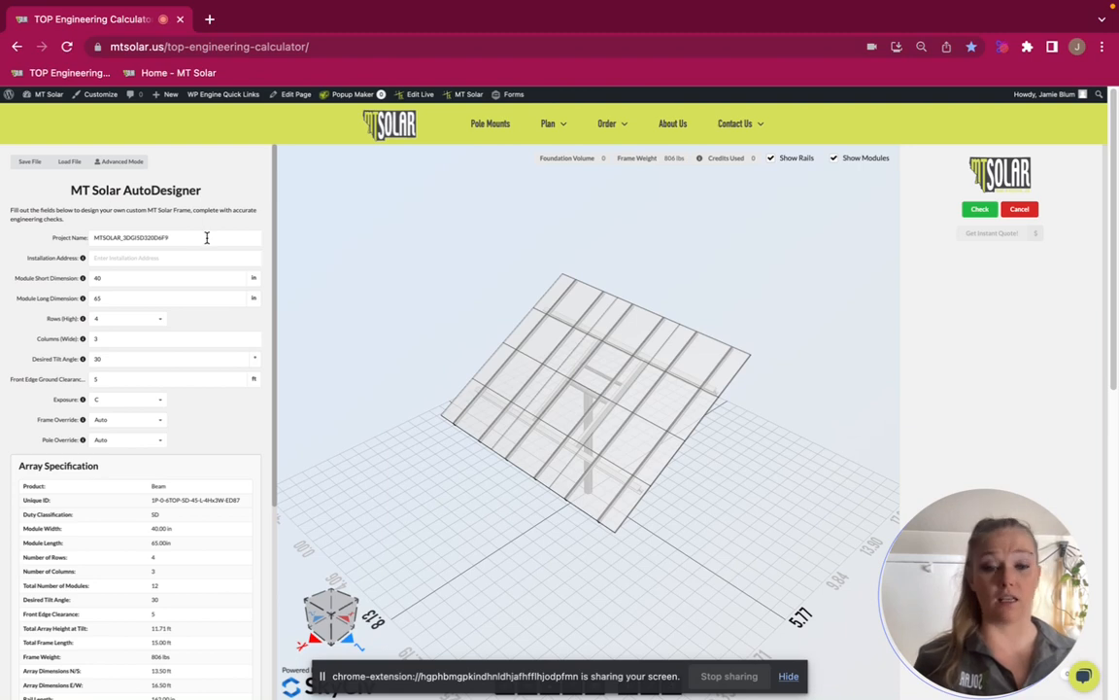
# Replace the default project name with the homeowner's house name followed by the revision suffix "-RevA"
pyautogui.moveTo(207, 237); pyautogui.dragTo(93, 238)
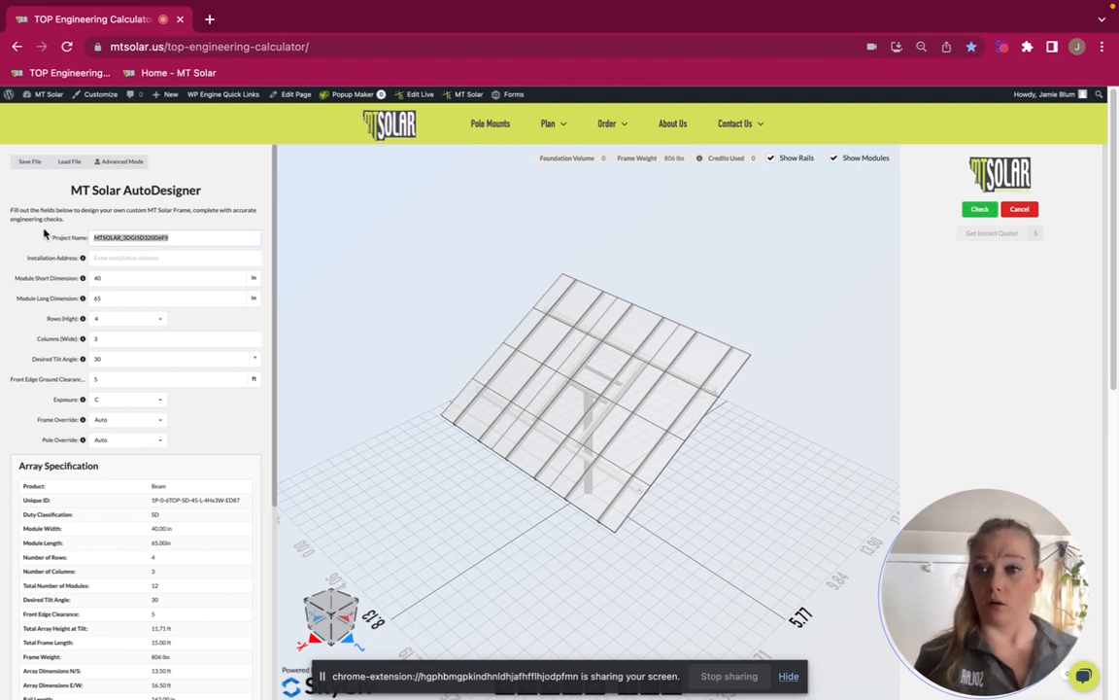
pyautogui.press('BackSpace')
pyautogui.write('J')
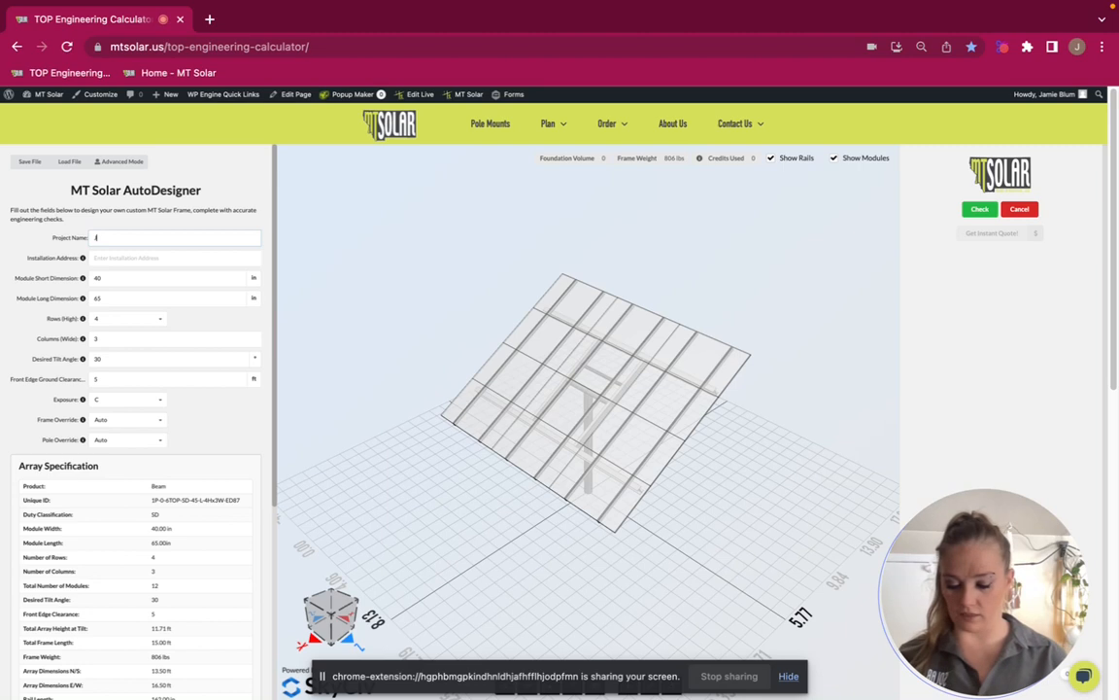
pyautogui.write('amieshouse')
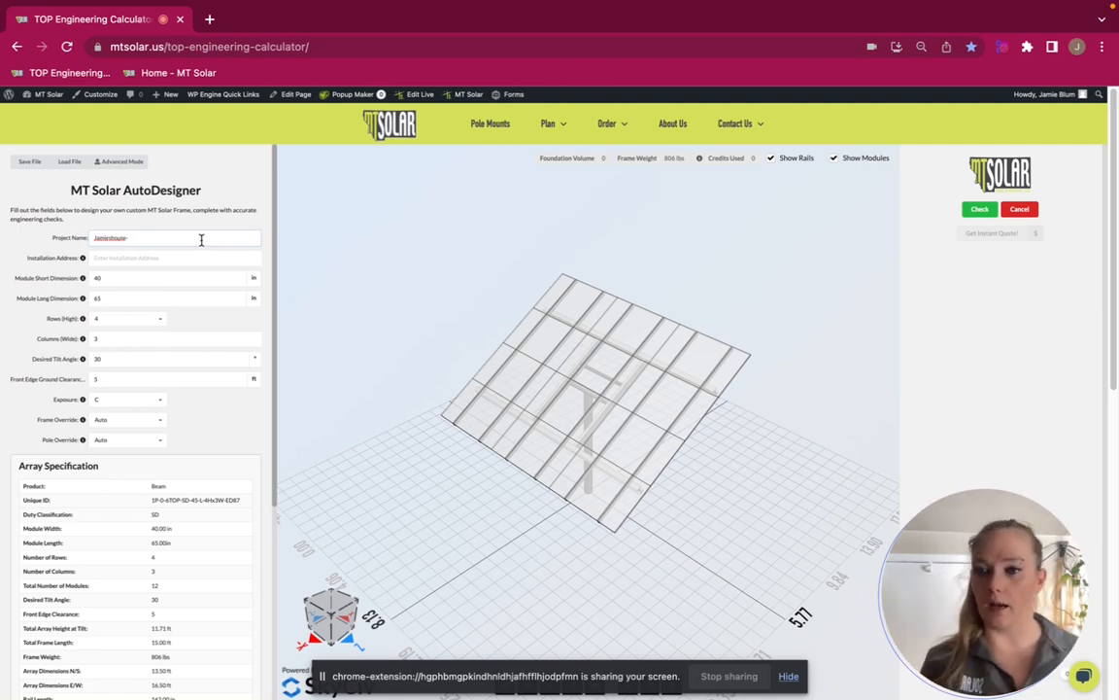
pyautogui.write('4')
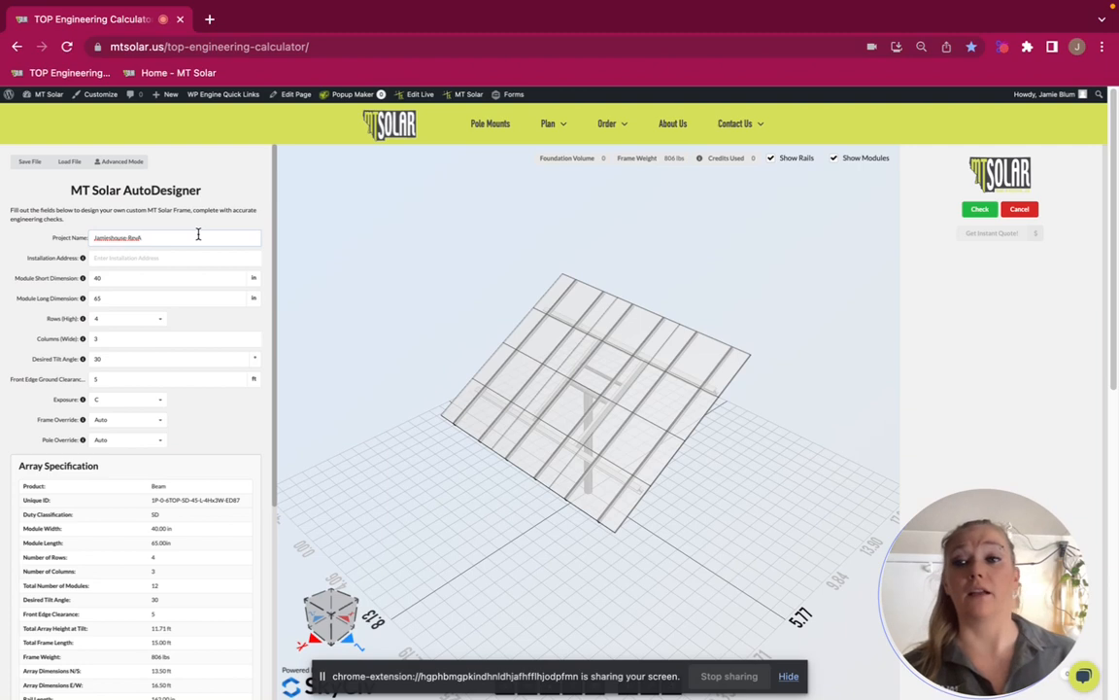
pyautogui.write('A')
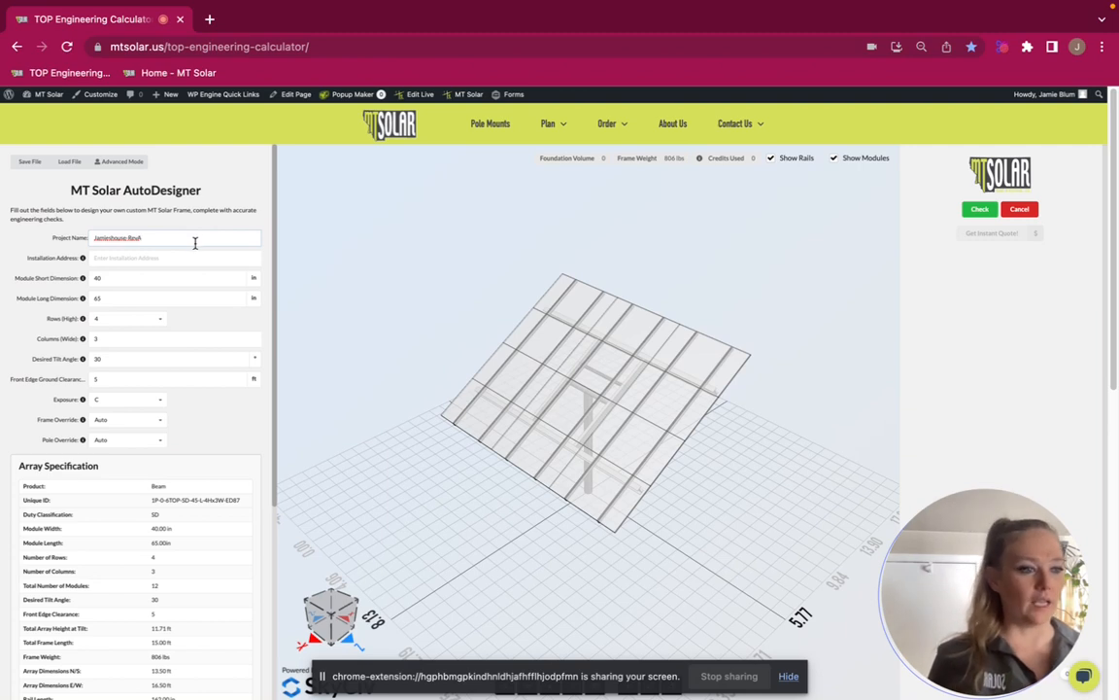
# Enter the site's full street address as the installation address
pyautogui.click(179, 255)
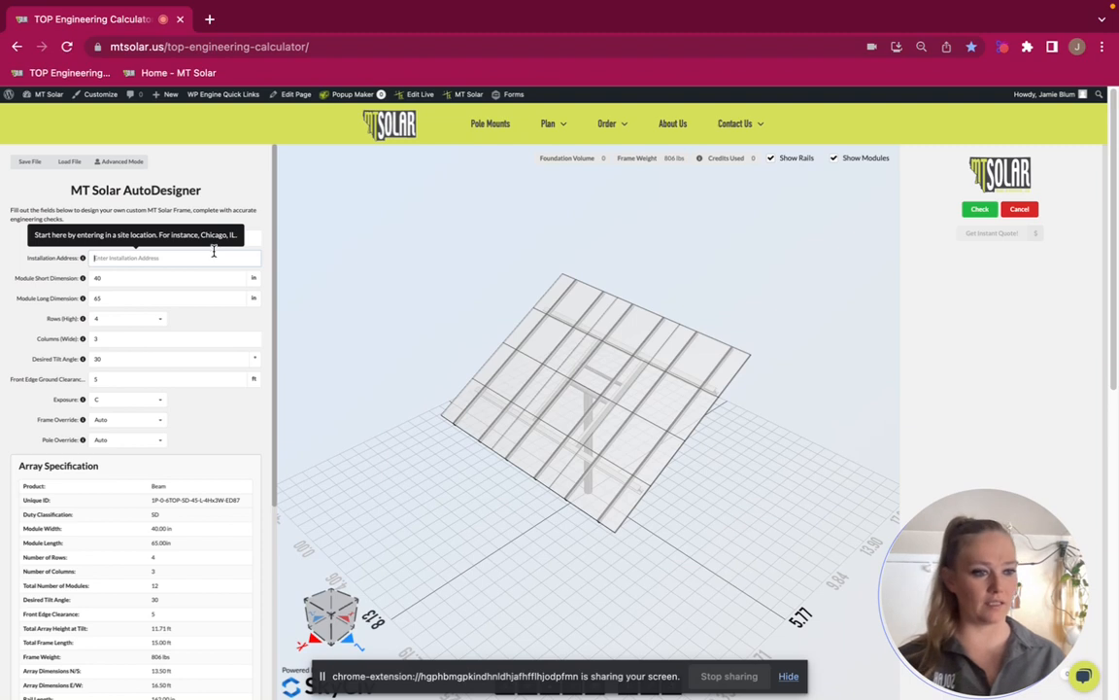
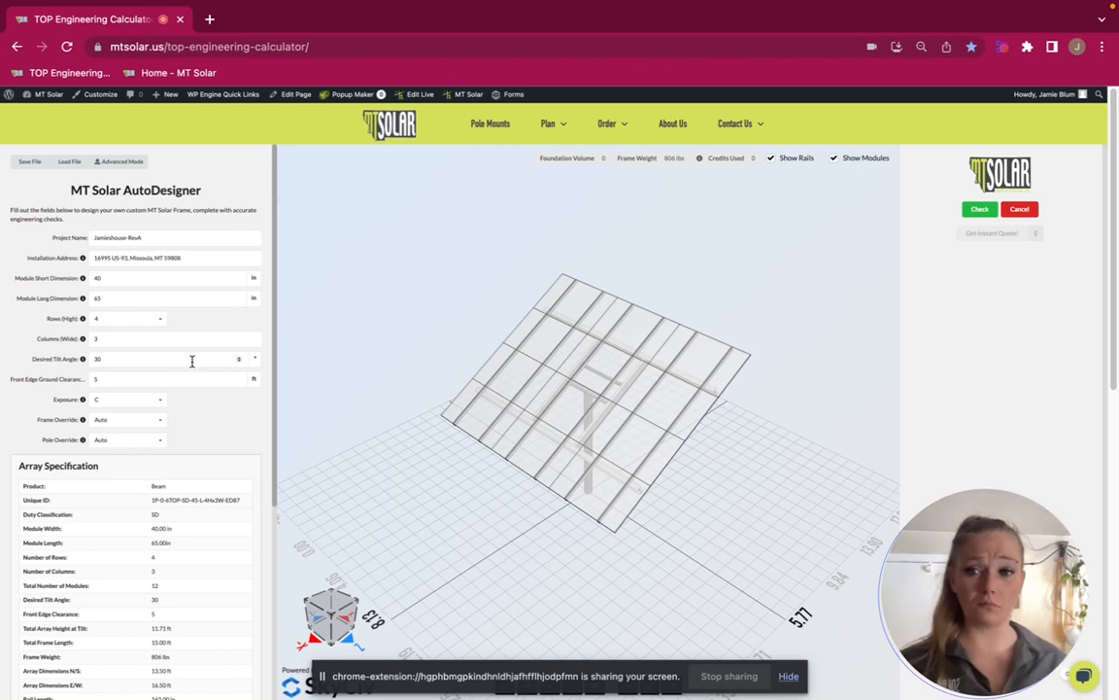
pyautogui.click(203, 256)
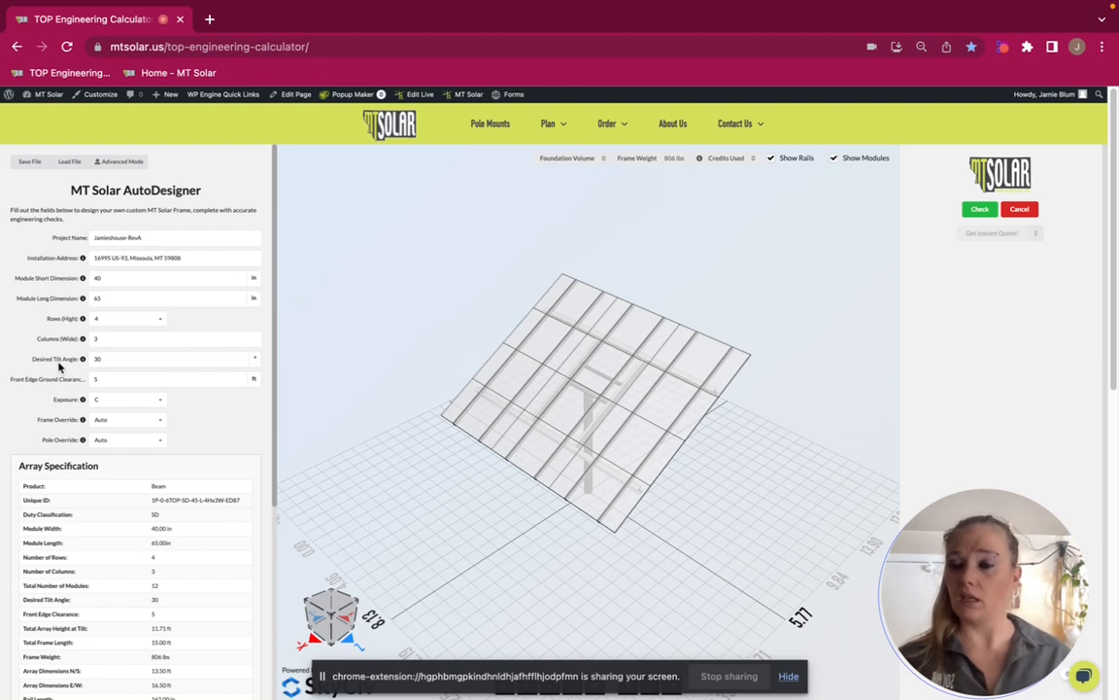
# Set the module long dimension to 90 in for the three-column array
pyautogui.scroll(-3, 39, 362)
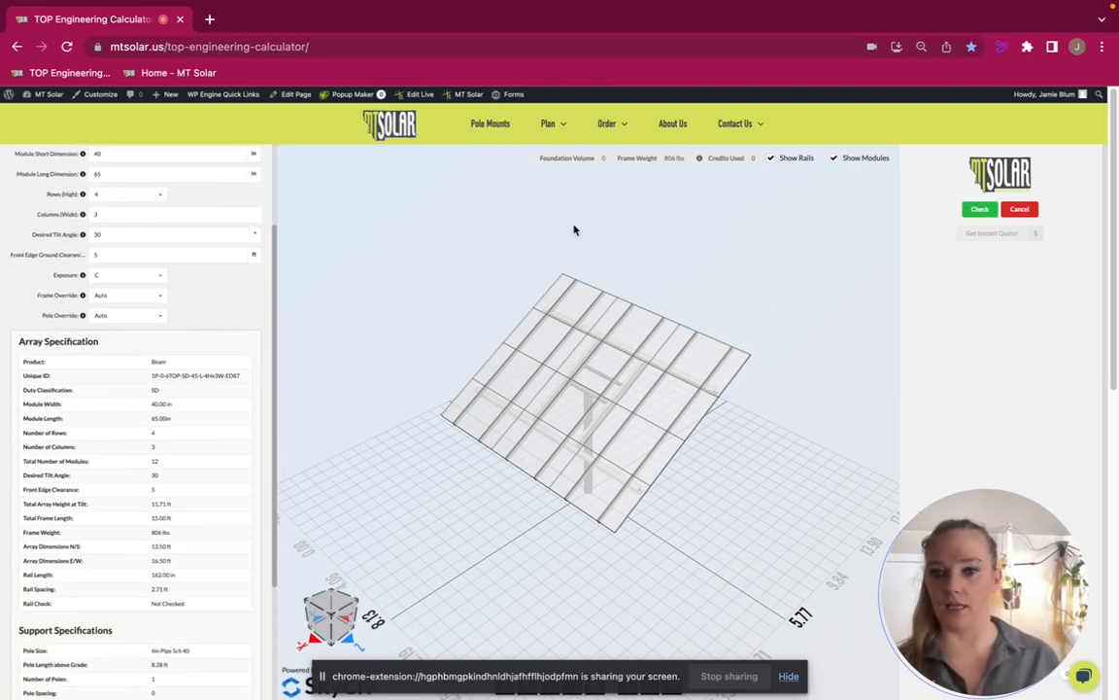
pyautogui.moveTo(529, 339); pyautogui.dragTo(587, 357)
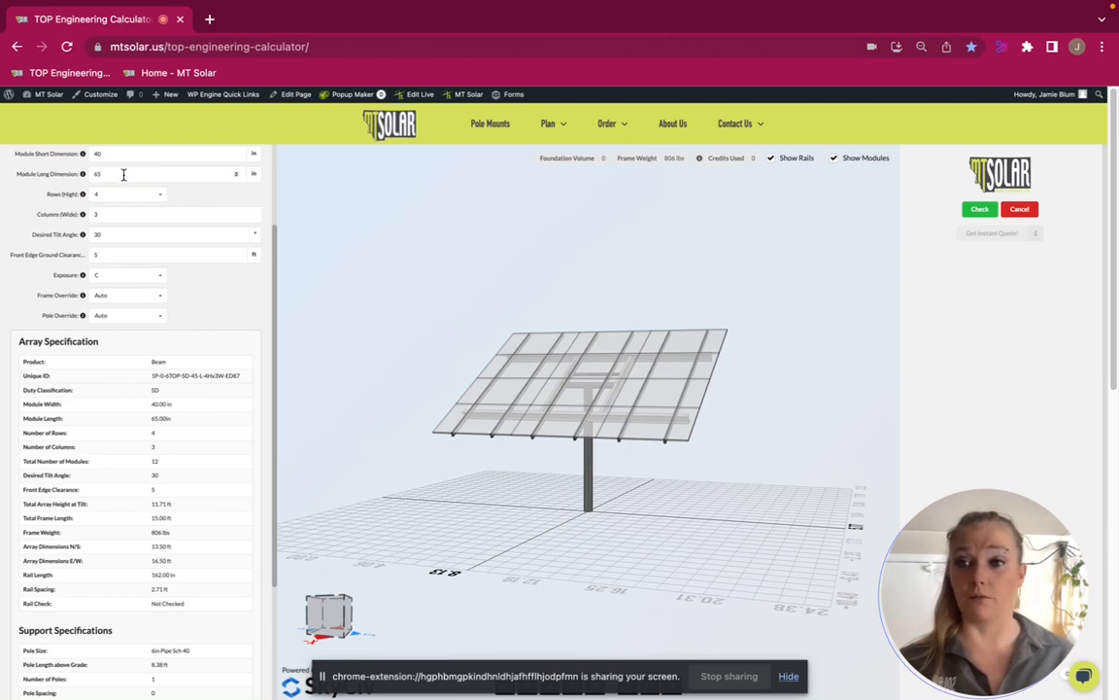
pyautogui.moveTo(123, 175); pyautogui.dragTo(1, 169)
pyautogui.write('90')
pyautogui.click(27, 193)
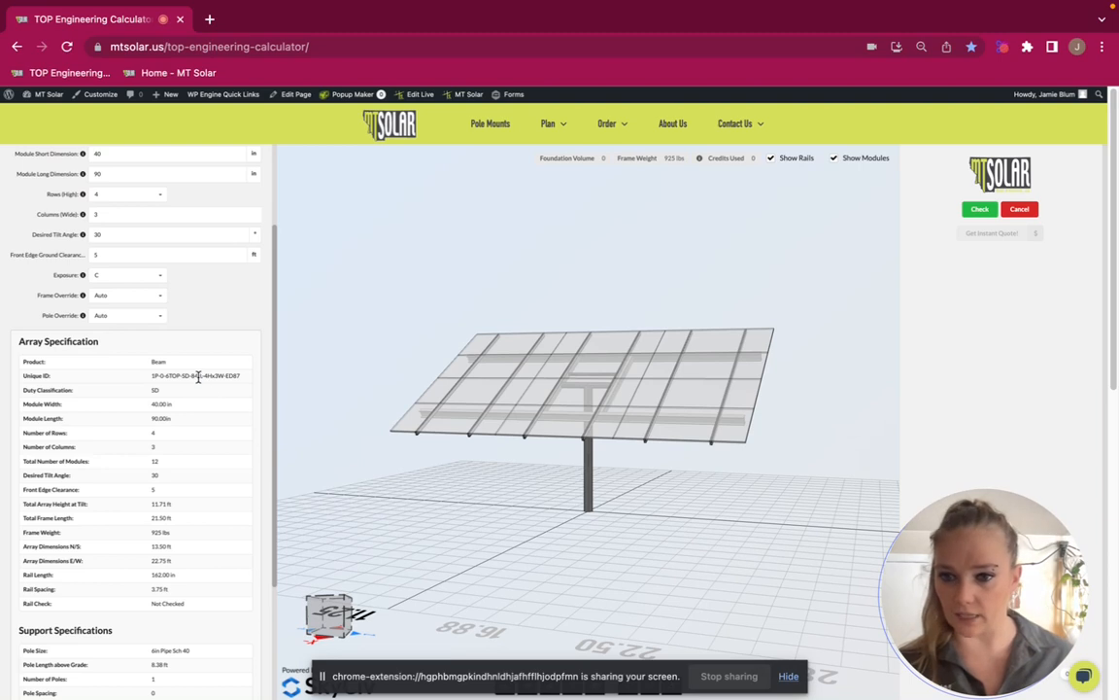
# Set the module long dimension back to 65 in
pyautogui.doubleClick(130, 175)
pyautogui.write('65')
pyautogui.click(23, 180)
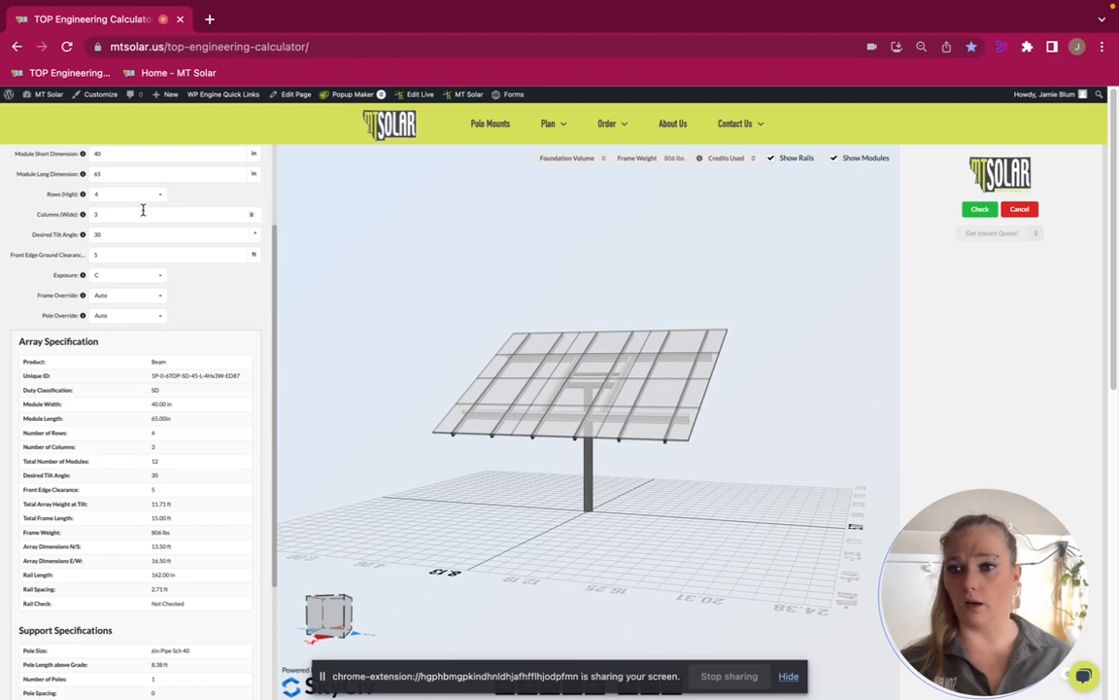
# Widen the array to 6 columns
pyautogui.moveTo(140, 214); pyautogui.dragTo(6, 211)
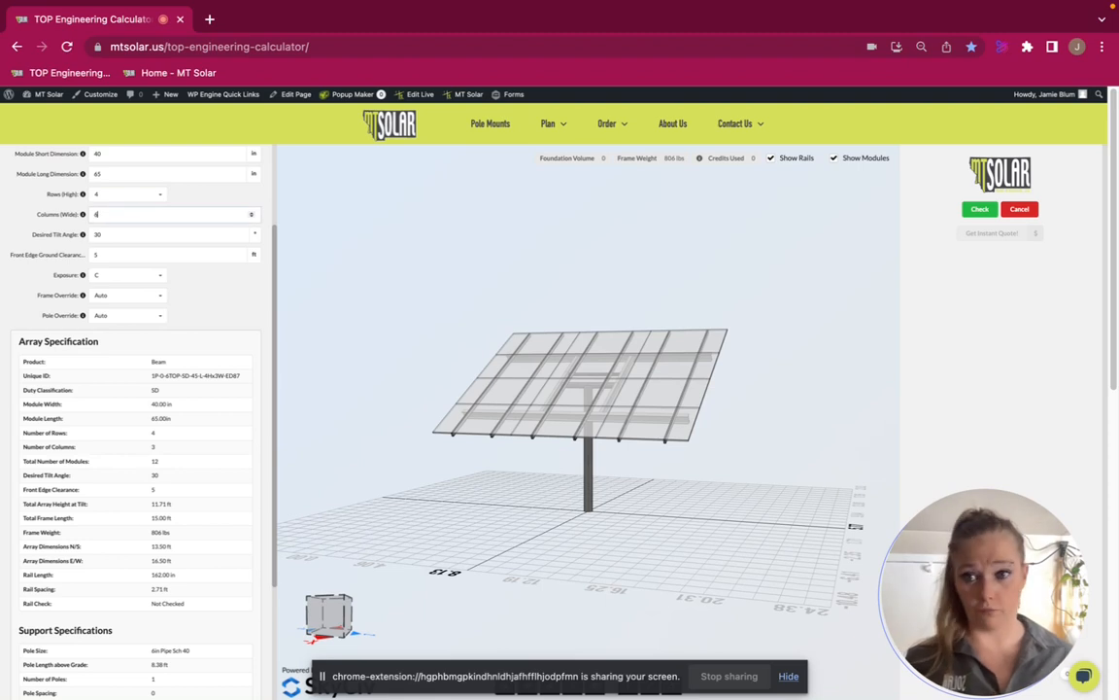
pyautogui.write('6')
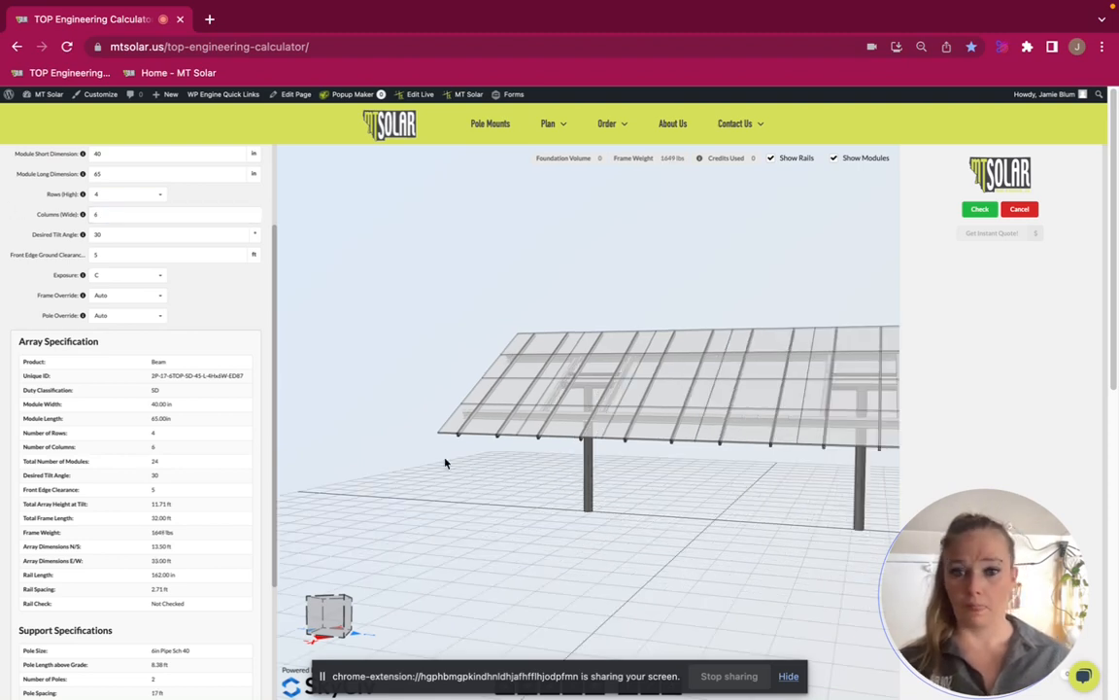
pyautogui.scroll(-5, 445, 464)
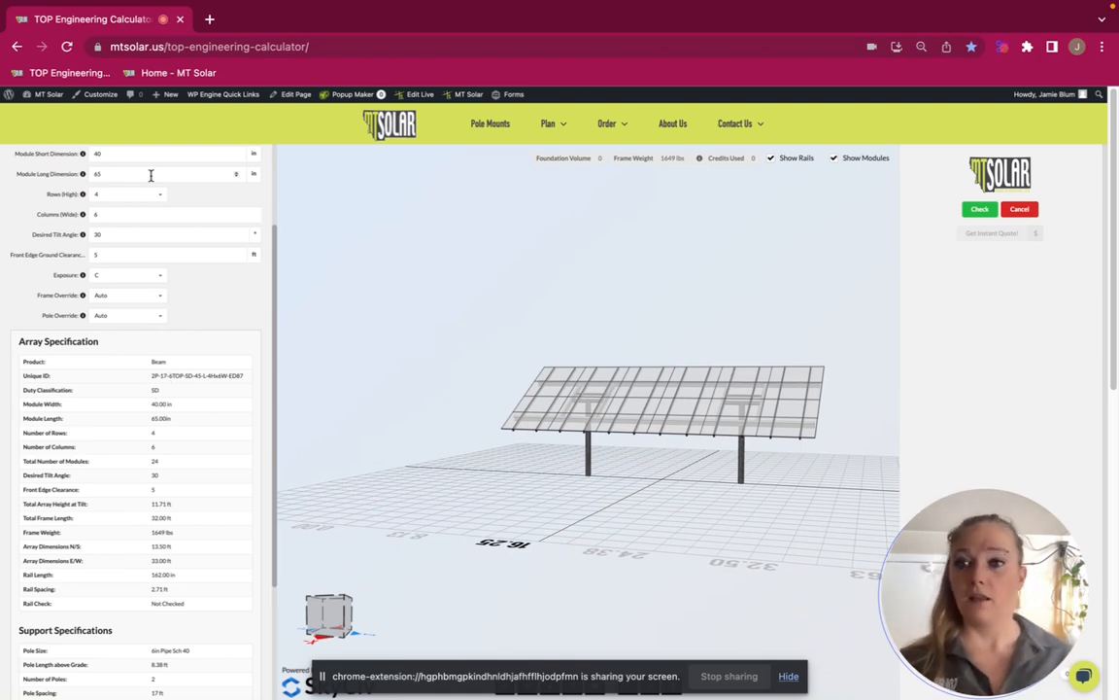
# Set the module long dimension to 90 in for the six-column array and examine its poles in the 3D model
pyautogui.moveTo(102, 175); pyautogui.dragTo(6, 180)
pyautogui.write('90')
pyautogui.click(9, 205)
pyautogui.scroll(-5, 410, 455)
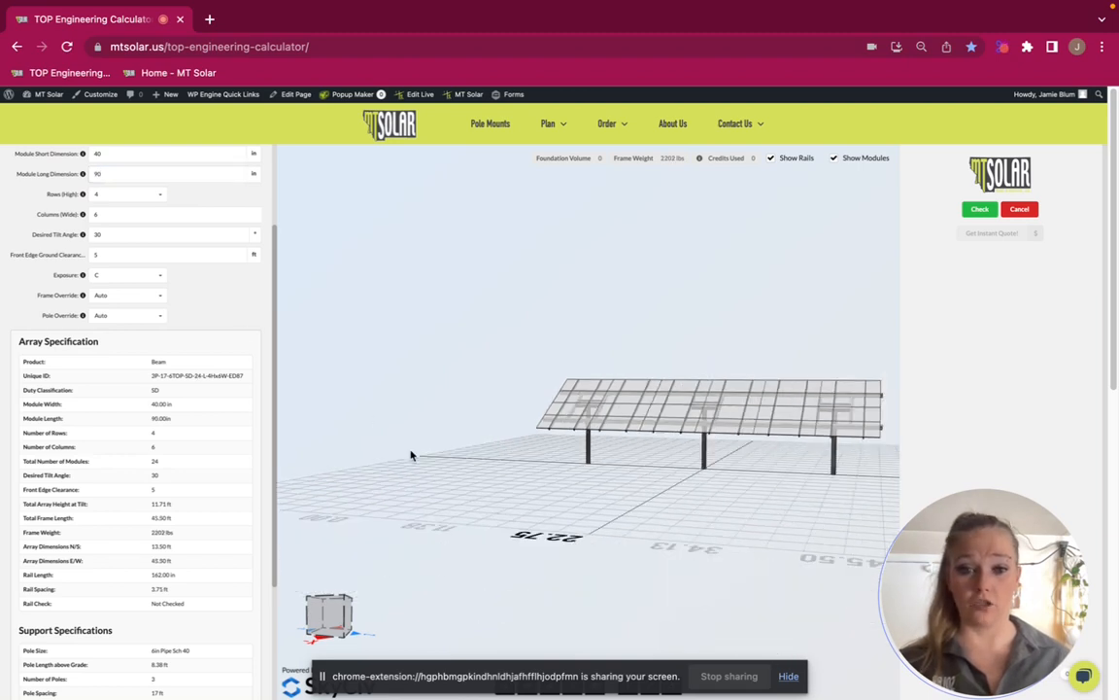
pyautogui.scroll(-2, 410, 455)
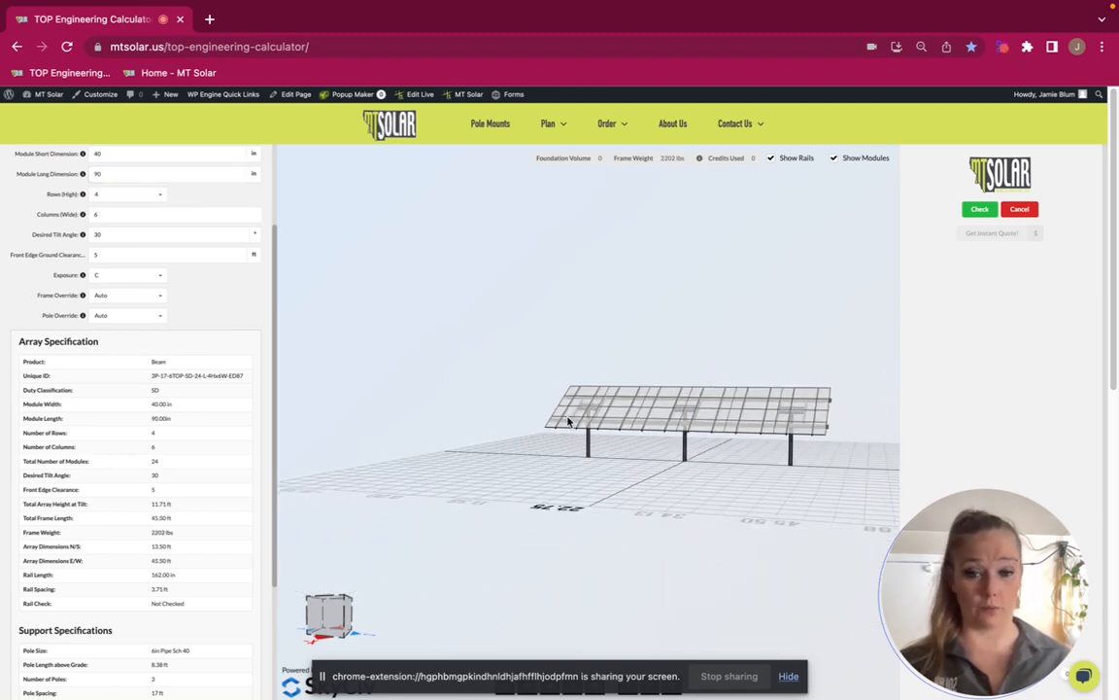
pyautogui.moveTo(652, 447); pyautogui.dragTo(660, 439)
pyautogui.moveTo(714, 454); pyautogui.dragTo(652, 550)
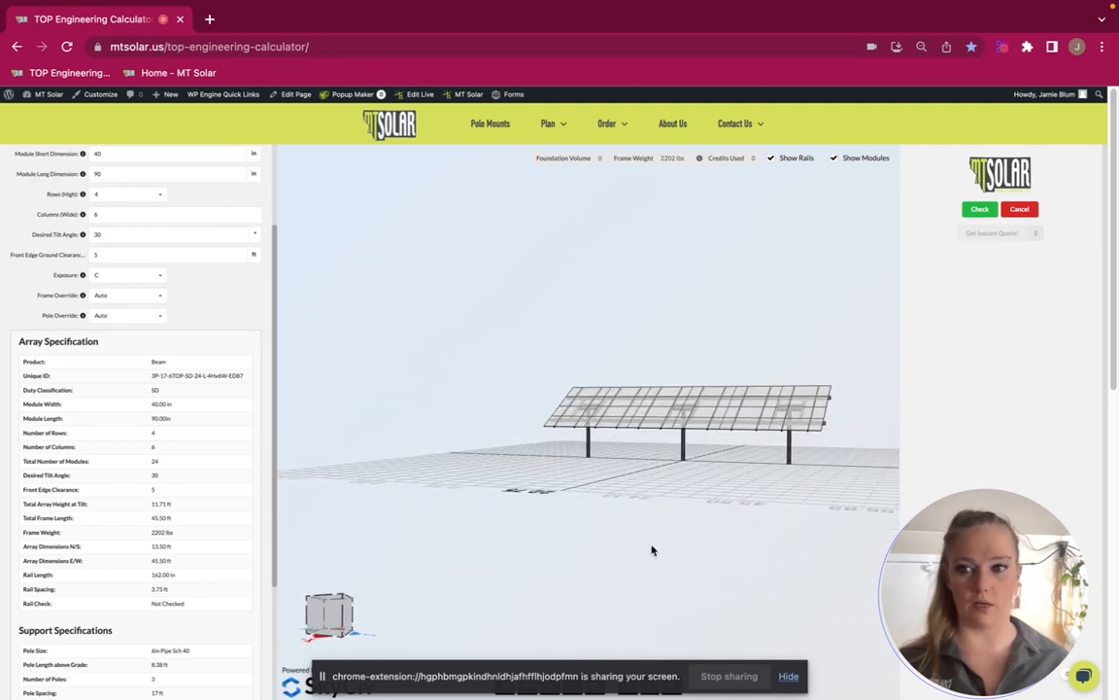
# Set the array to 4 columns with a module long dimension of 87 in and short dimension of 42 in
pyautogui.moveTo(119, 216); pyautogui.dragTo(30, 213)
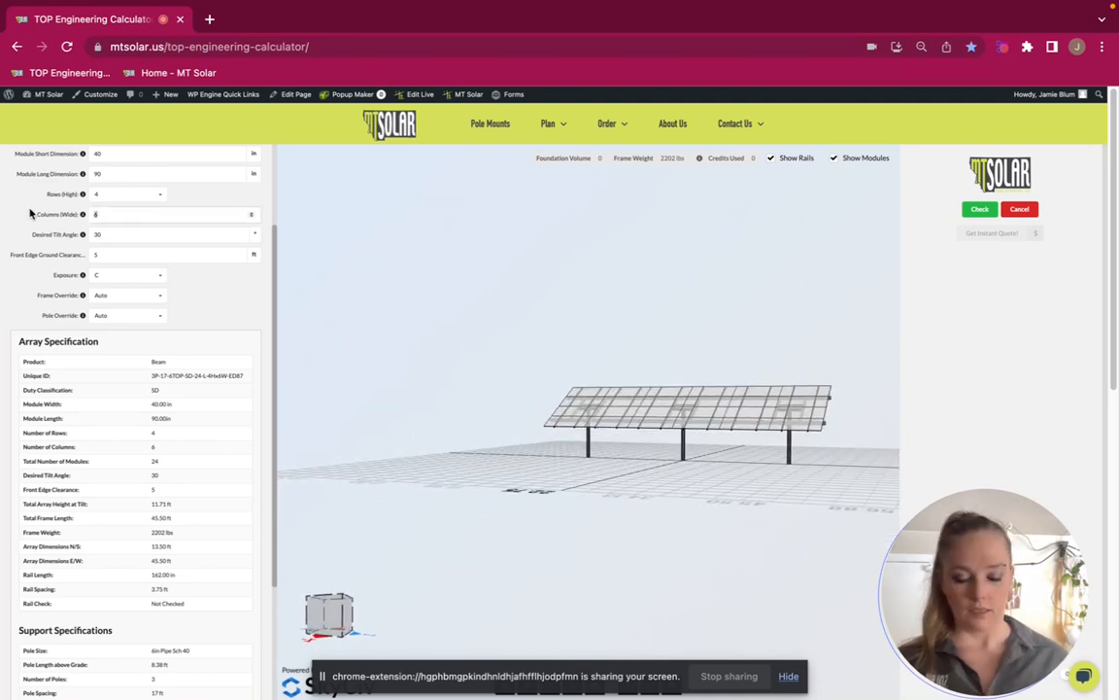
pyautogui.write('4')
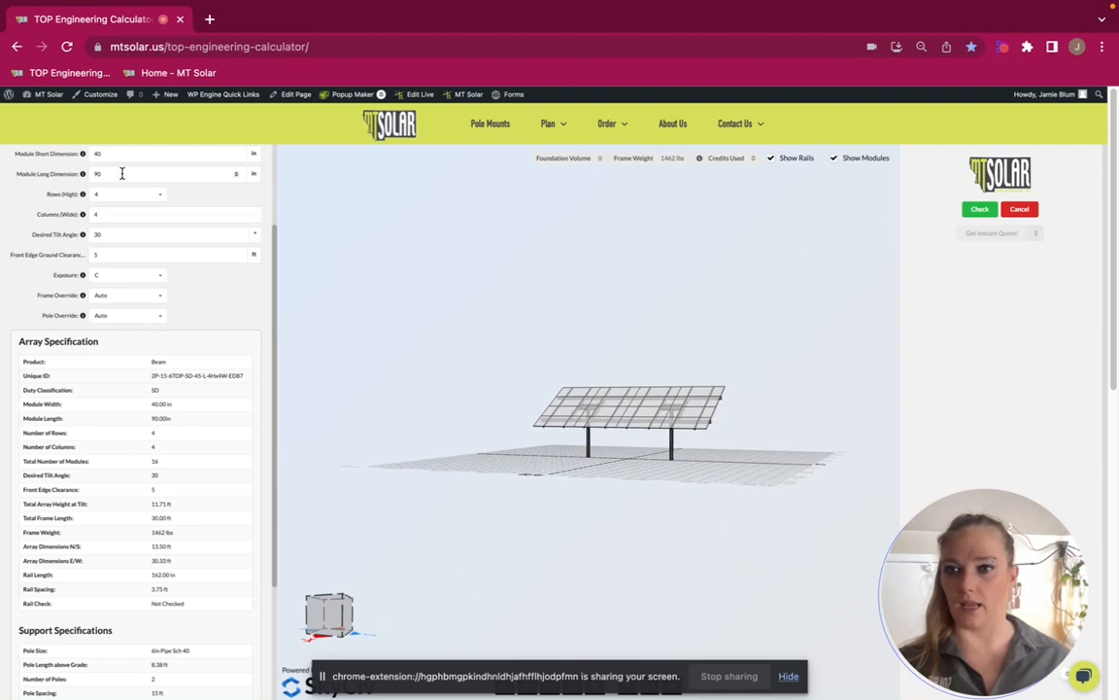
pyautogui.moveTo(122, 174); pyautogui.dragTo(2, 168)
pyautogui.write('87')
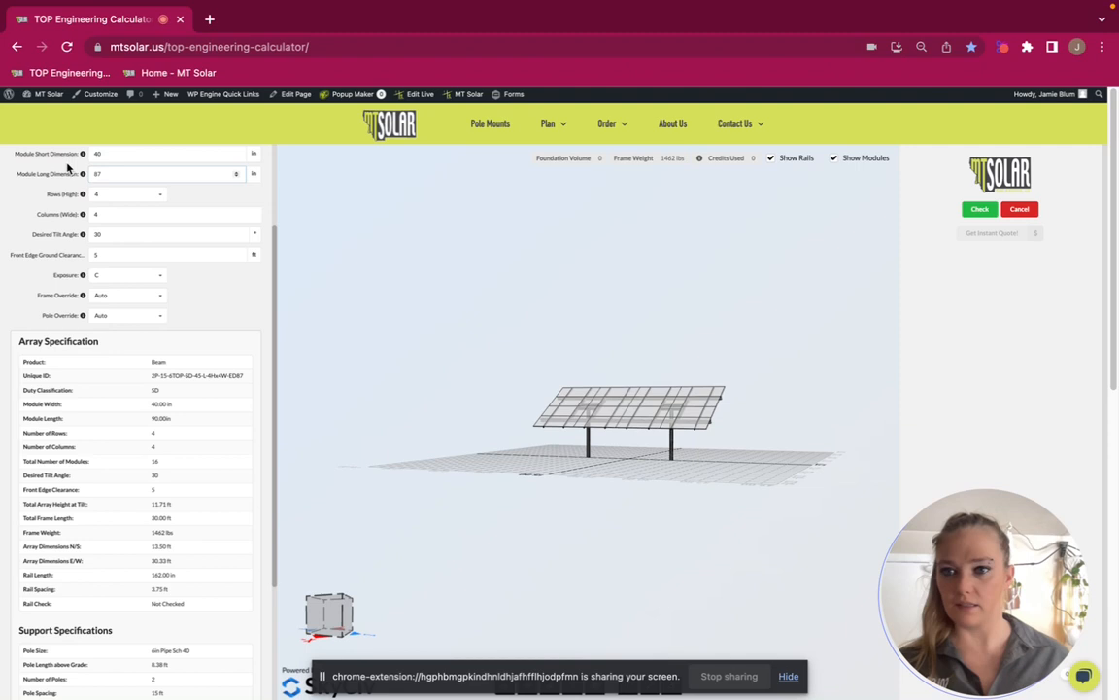
pyautogui.click(130, 154)
pyautogui.press('BackSpace')
pyautogui.write('2')
pyautogui.click(24, 229)
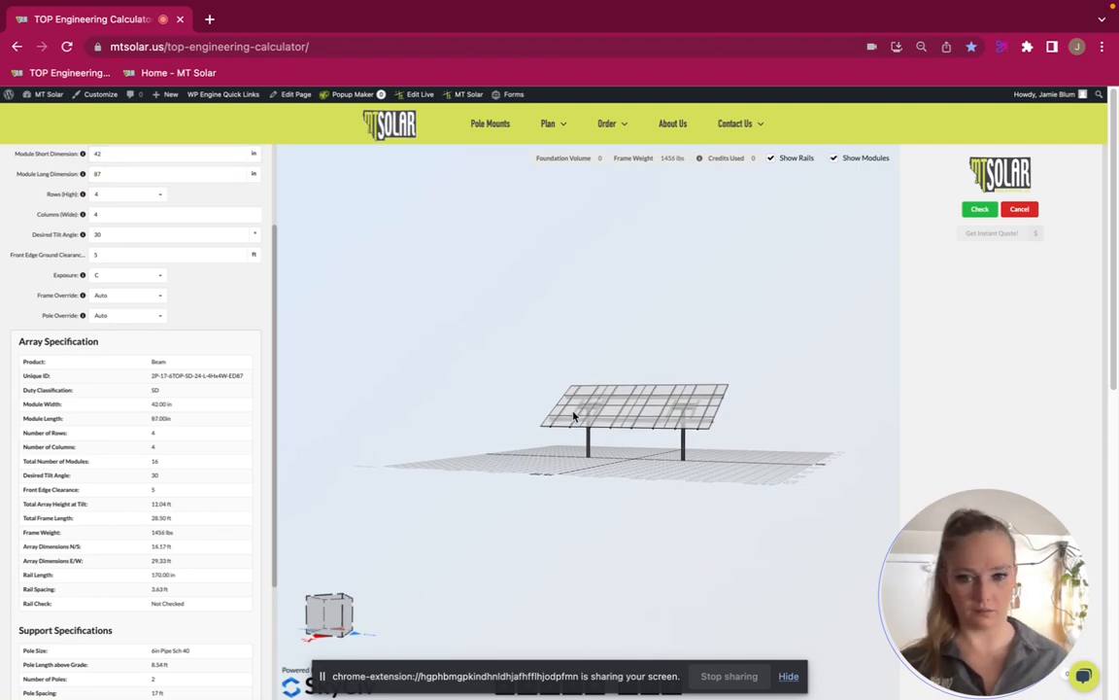
# Hide the modules and rails in the 3D model and examine the bare support frame
pyautogui.moveTo(638, 420); pyautogui.dragTo(612, 468)
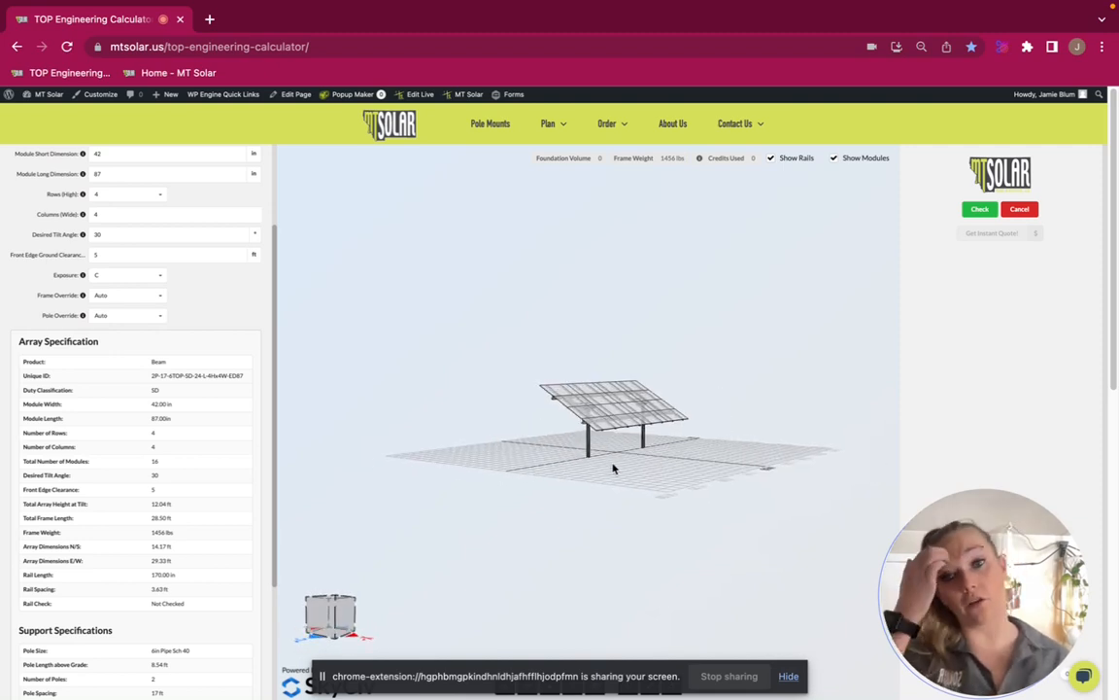
pyautogui.moveTo(497, 458); pyautogui.dragTo(530, 433)
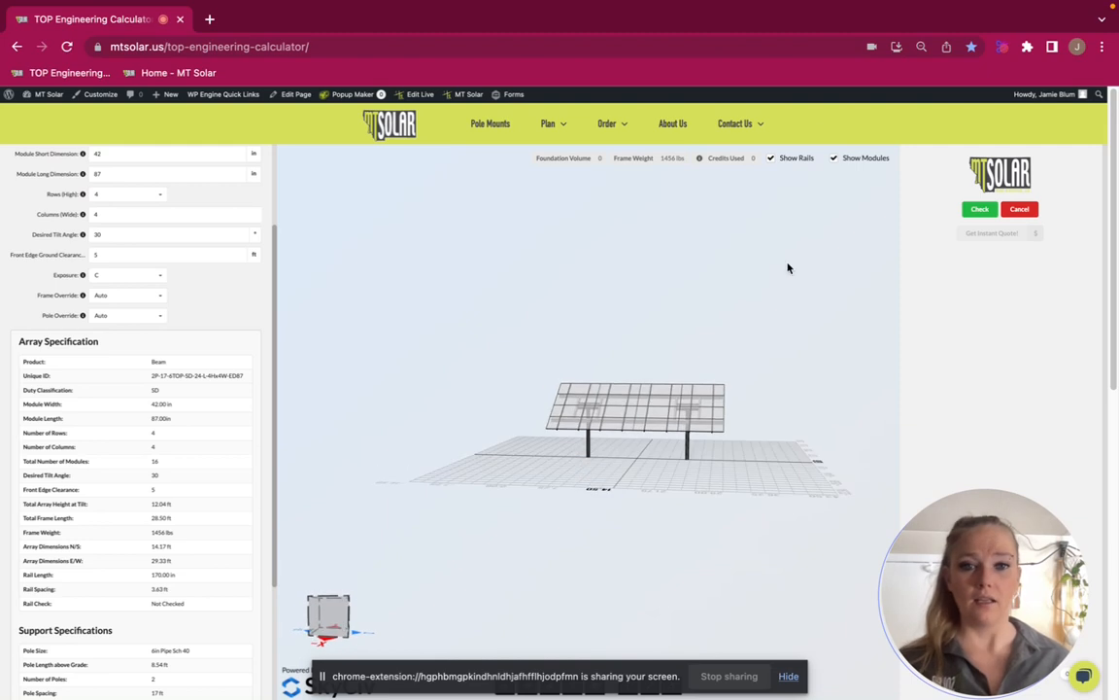
pyautogui.click(834, 160)
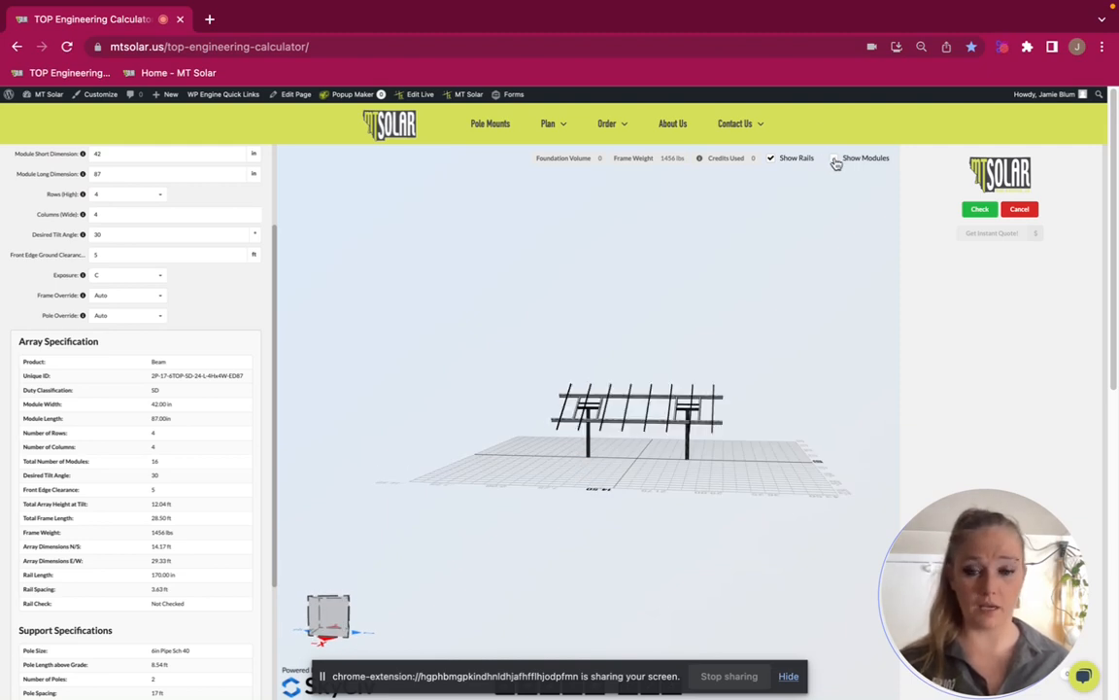
pyautogui.click(769, 161)
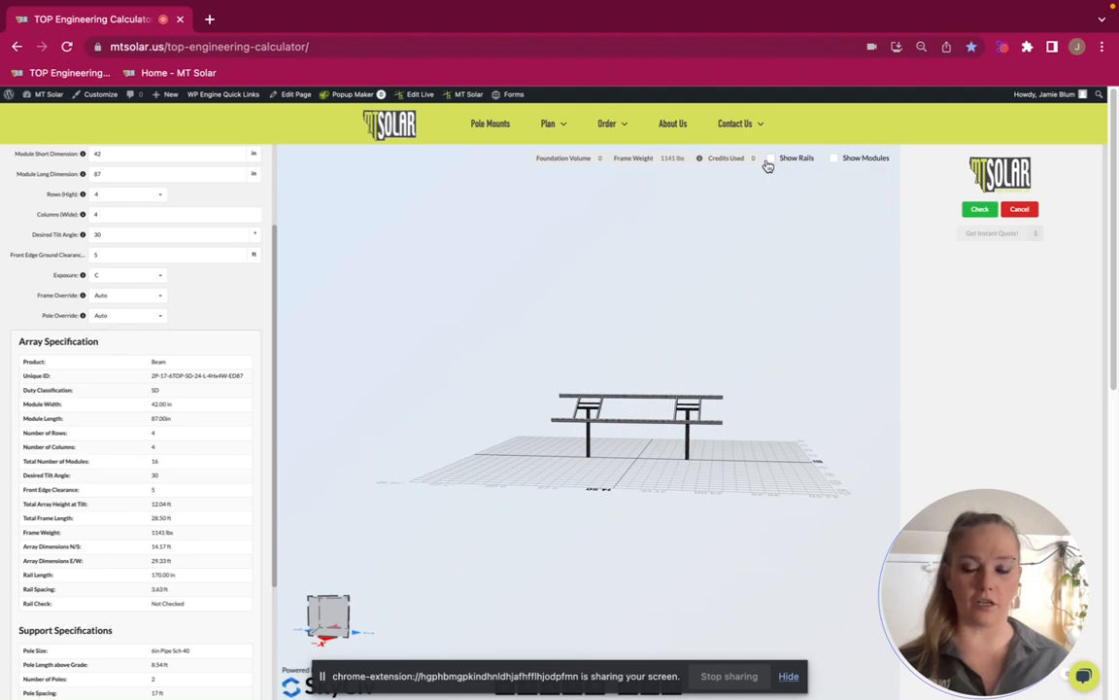
pyautogui.moveTo(688, 406); pyautogui.dragTo(700, 456)
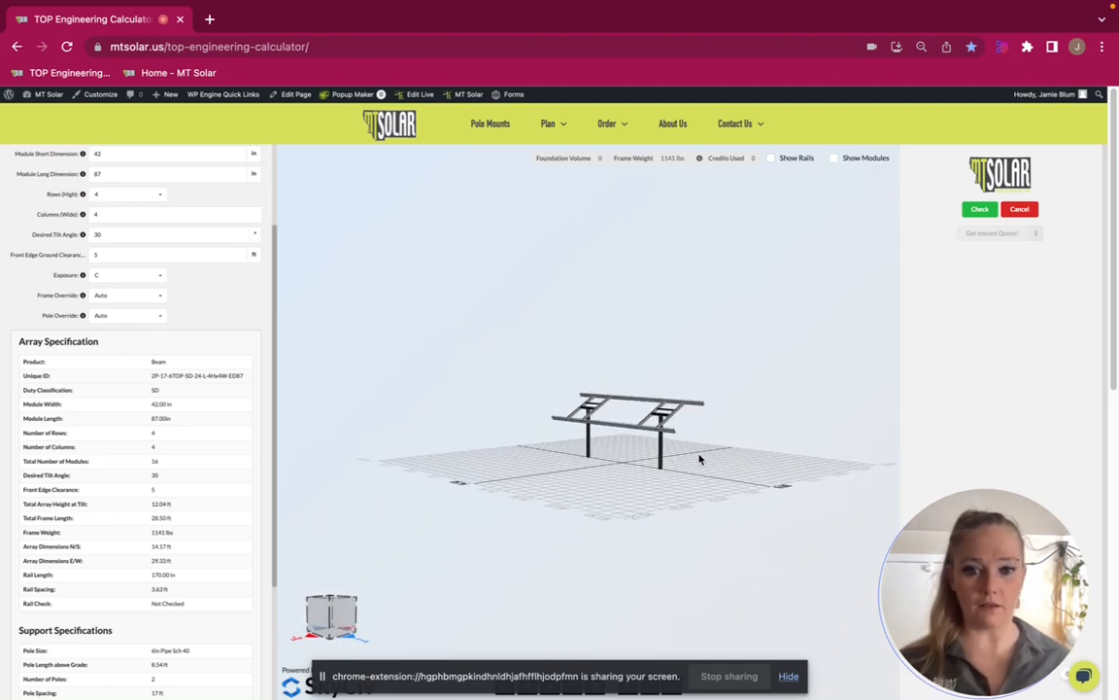
# Show the rails and modules in the 3D model again
pyautogui.click(775, 157)
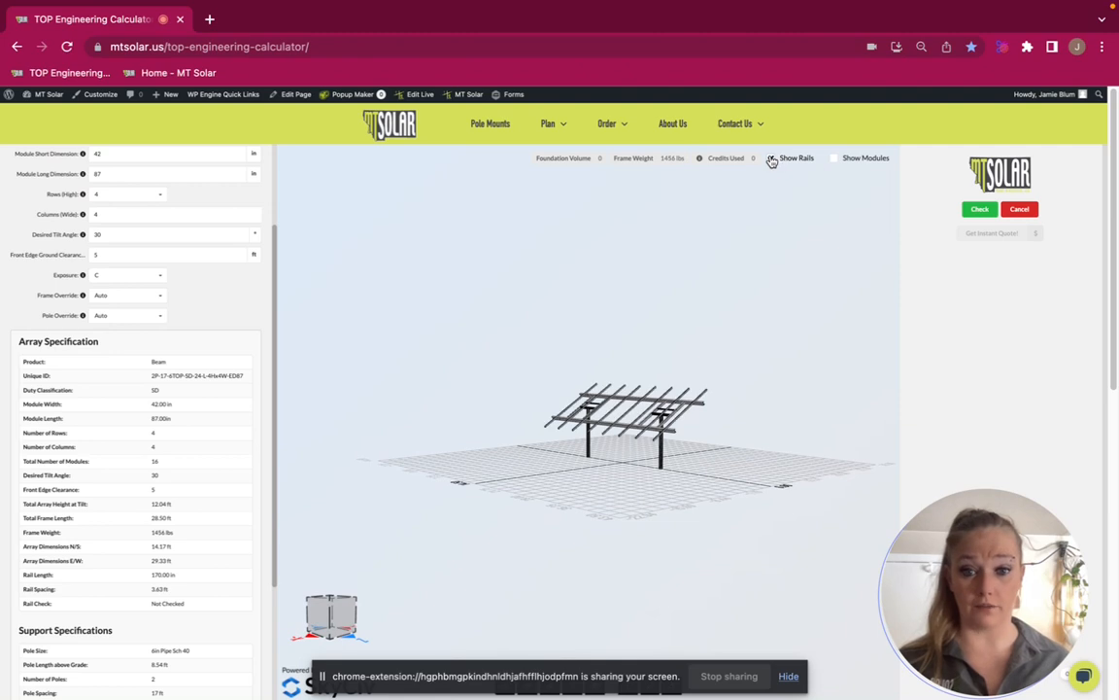
pyautogui.click(836, 159)
pyautogui.moveTo(578, 390); pyautogui.dragTo(621, 393)
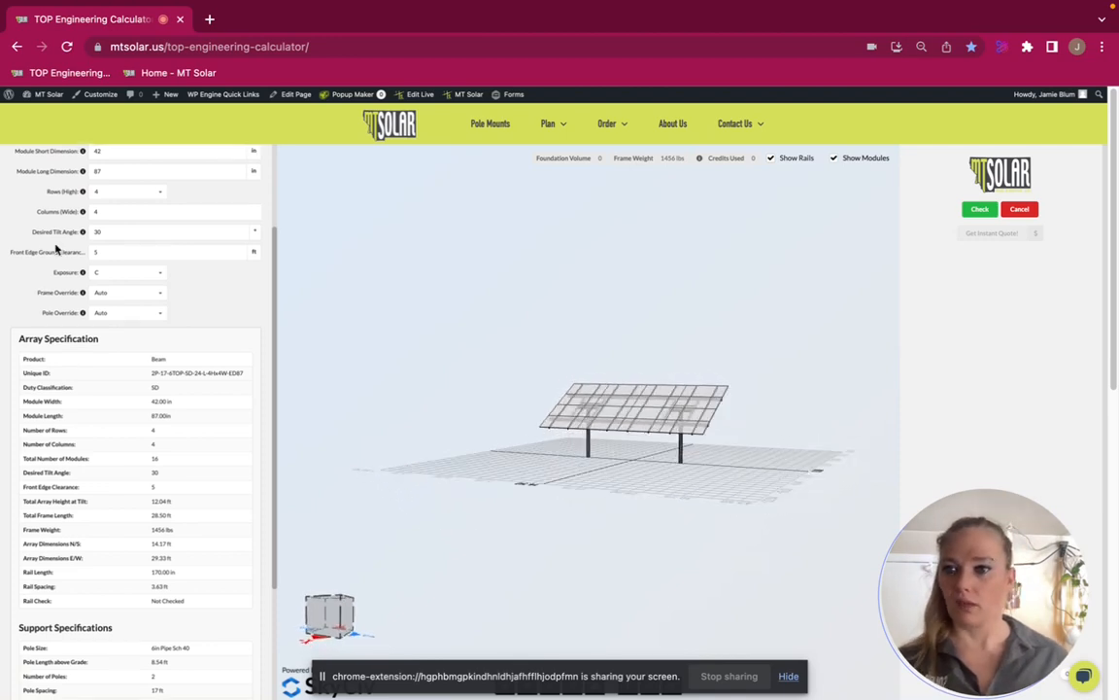
# Set the front edge ground clearance to 7 ft
pyautogui.scroll(-3, 55, 249)
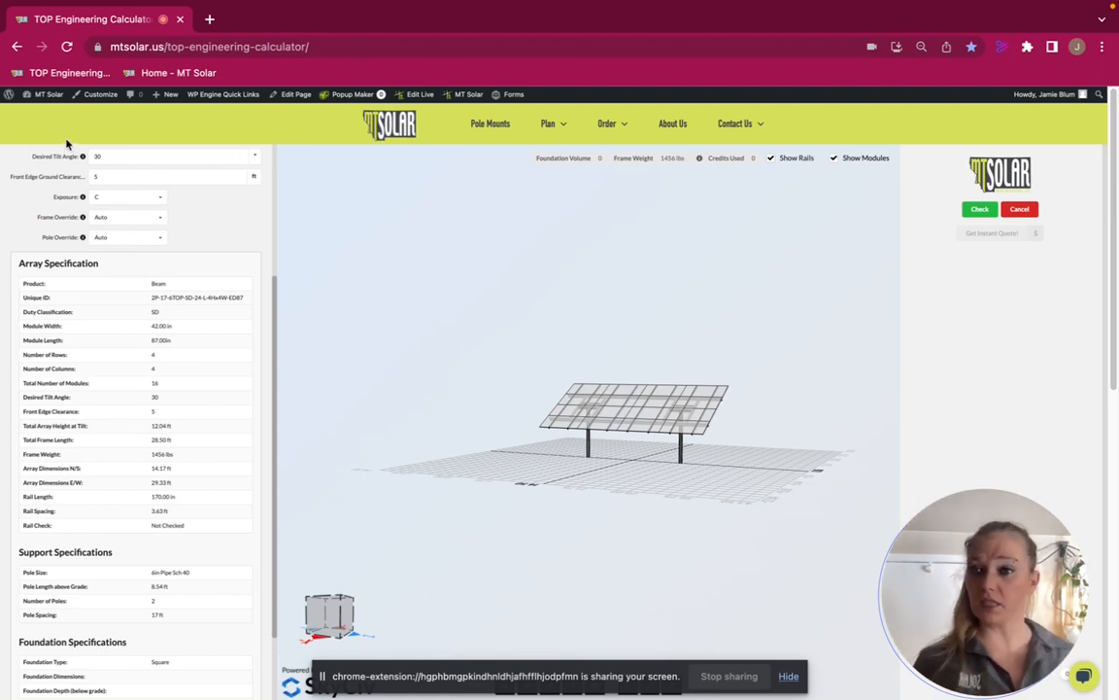
pyautogui.moveTo(149, 180); pyautogui.dragTo(38, 179)
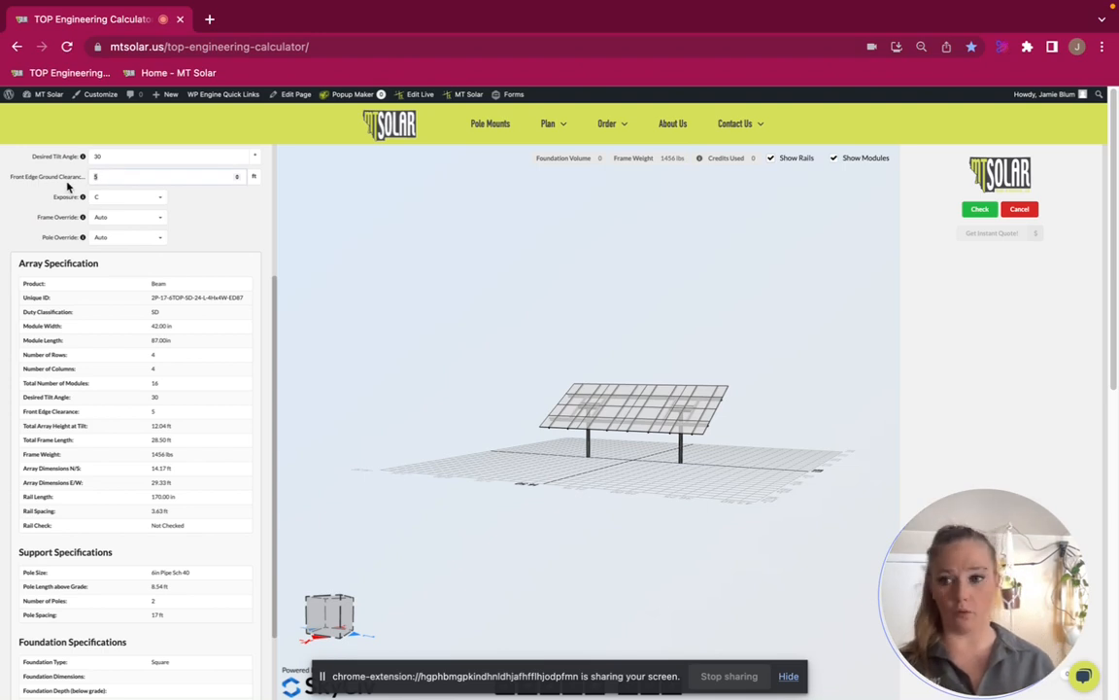
pyautogui.write('7')
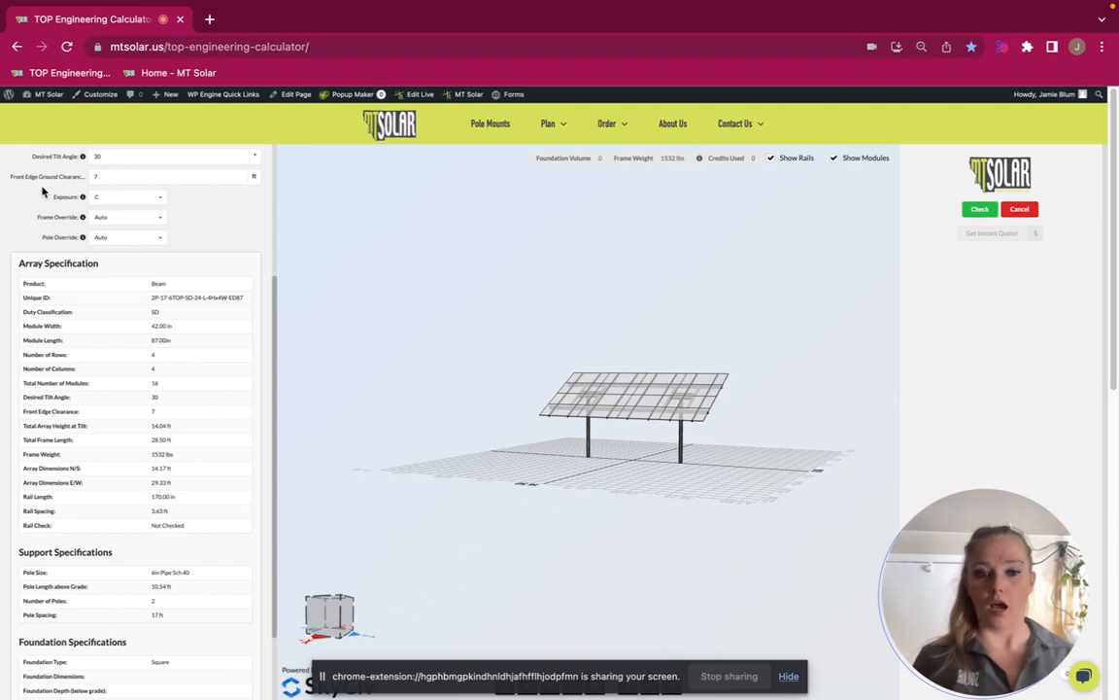
# Change the site's exposure category to B
pyautogui.scroll(-1, 42, 192)
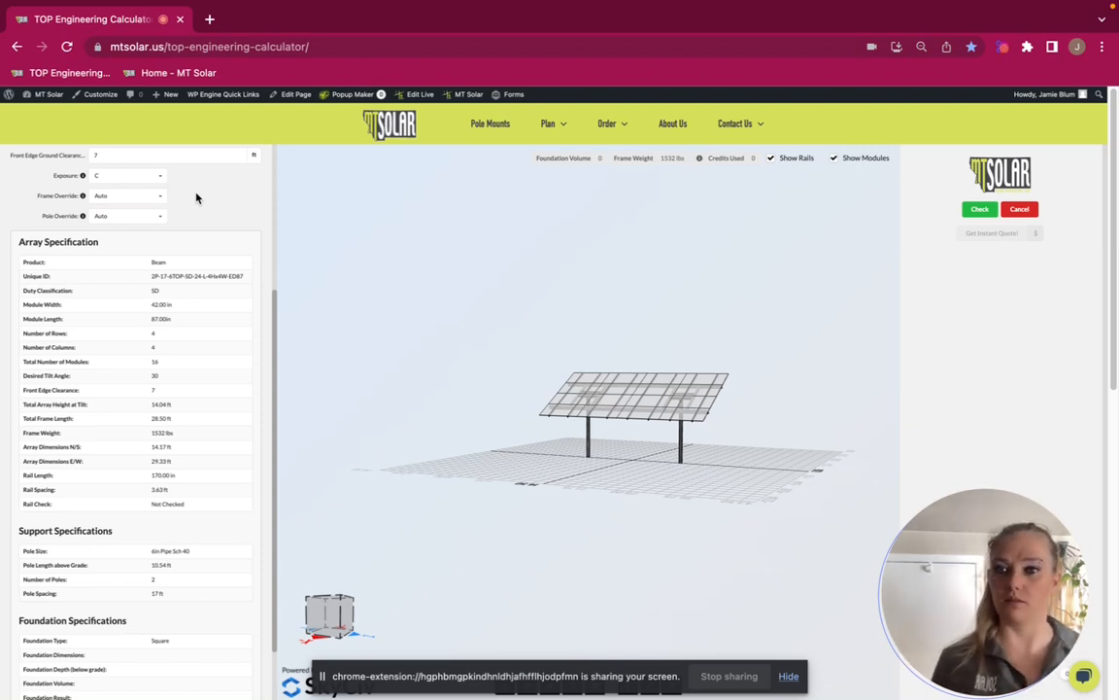
pyautogui.scroll(-1, 193, 194)
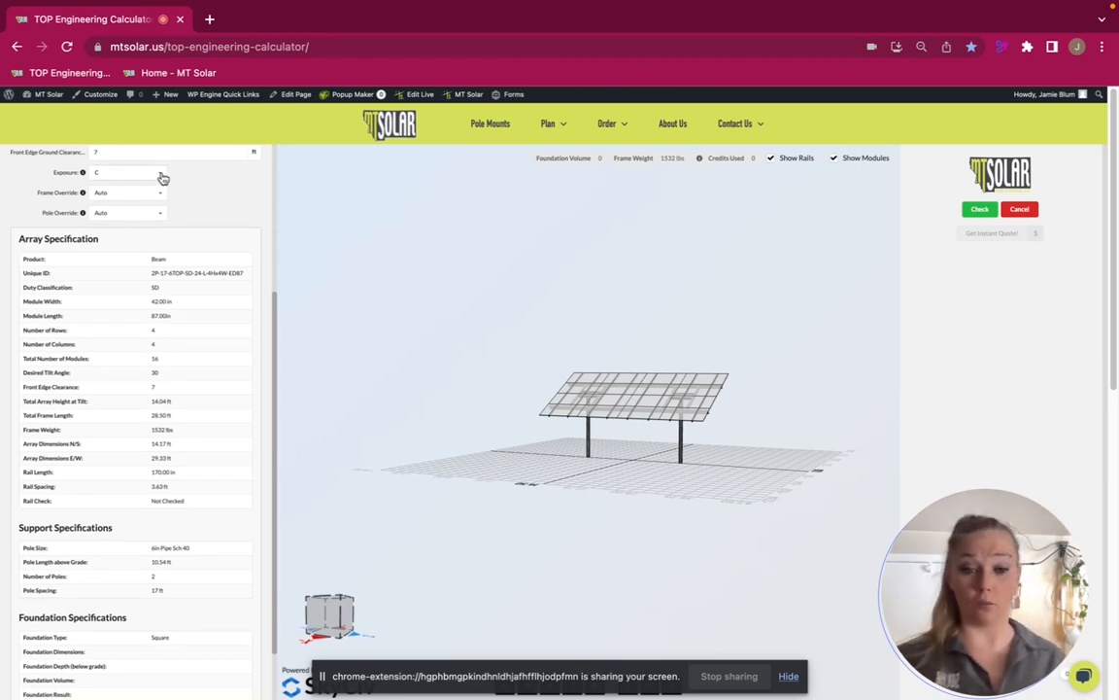
pyautogui.click(162, 178)
pyautogui.click(148, 191)
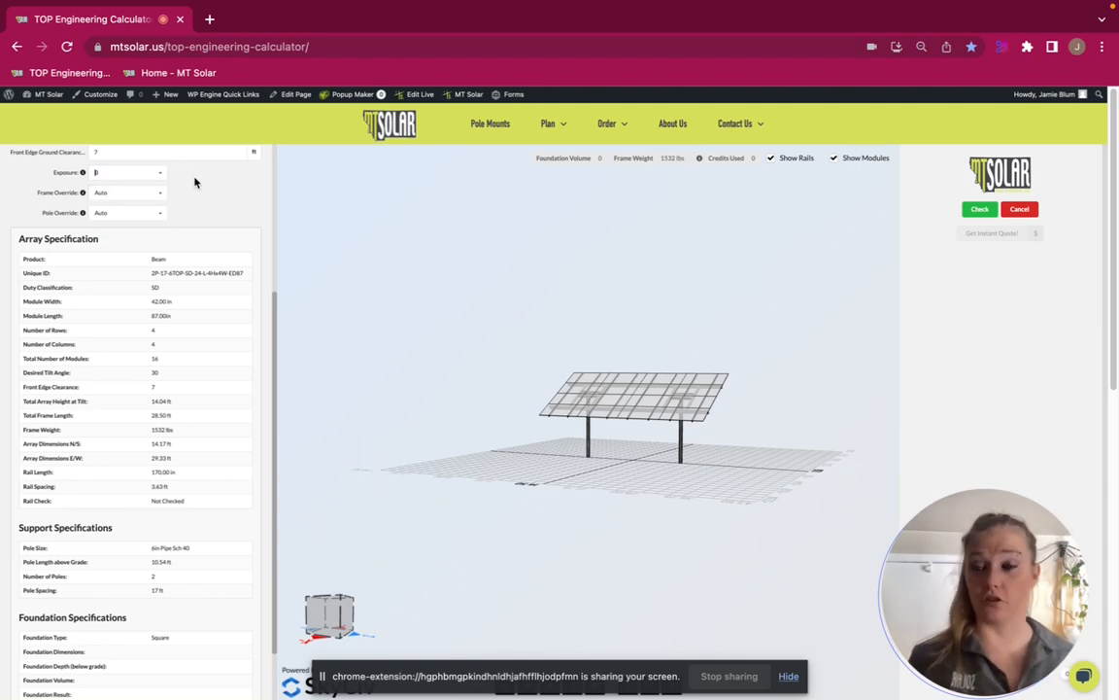
# Read the exposure category definitions and run the engineering check on the array design
pyautogui.moveTo(83, 173)
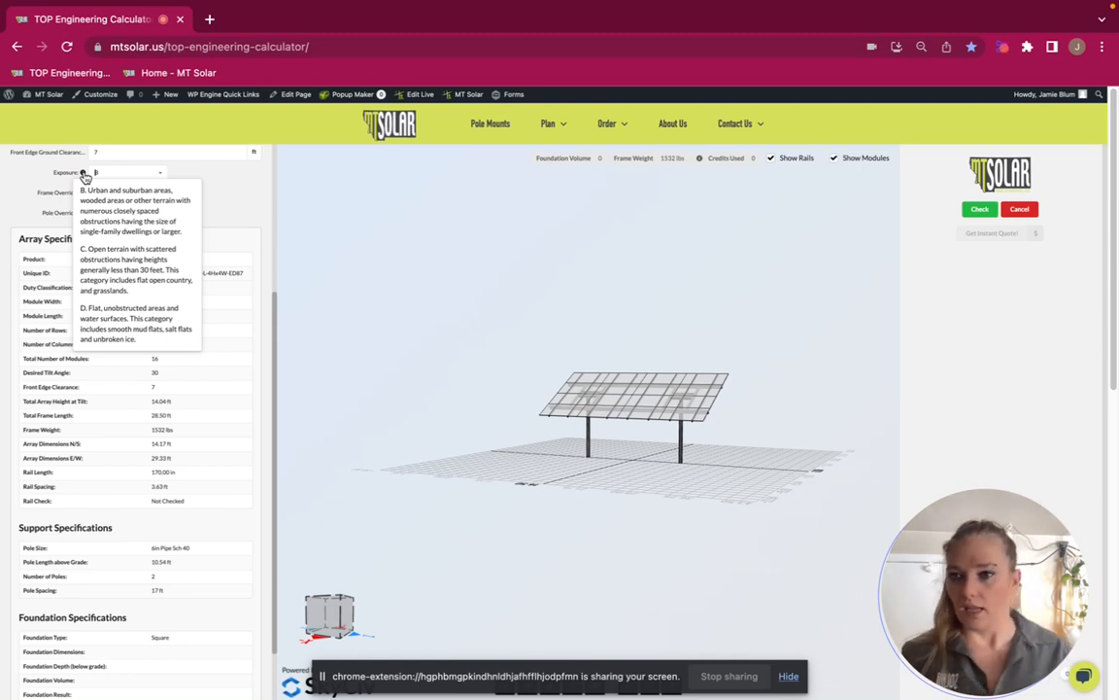
pyautogui.scroll(3, 35, 235)
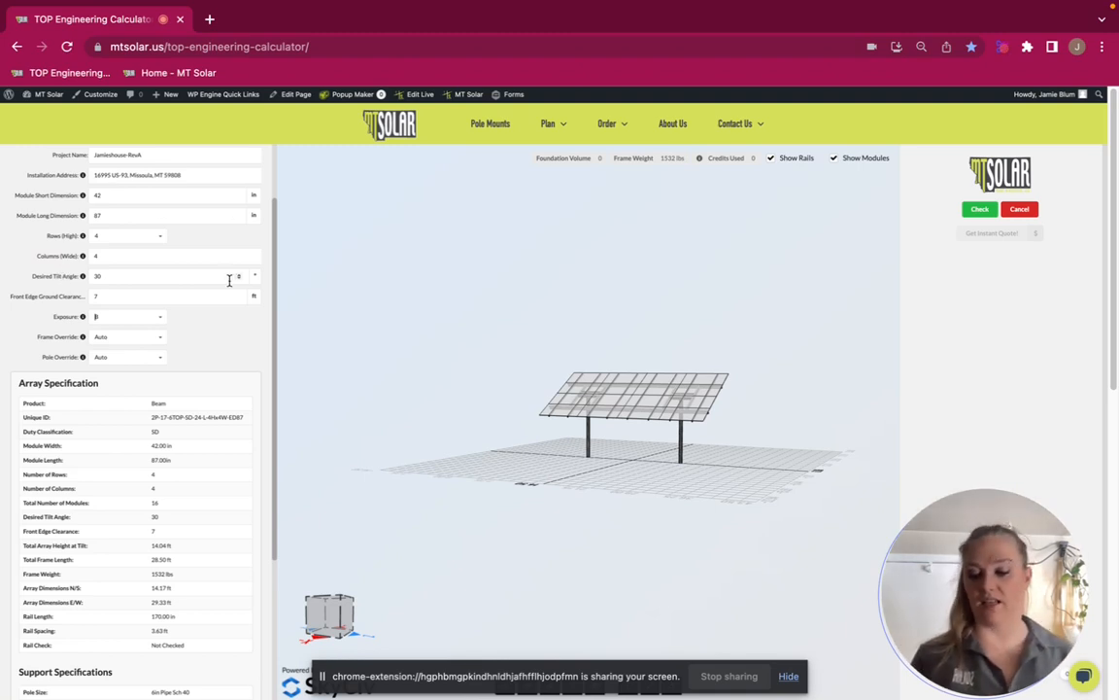
pyautogui.scroll(2, 232, 333)
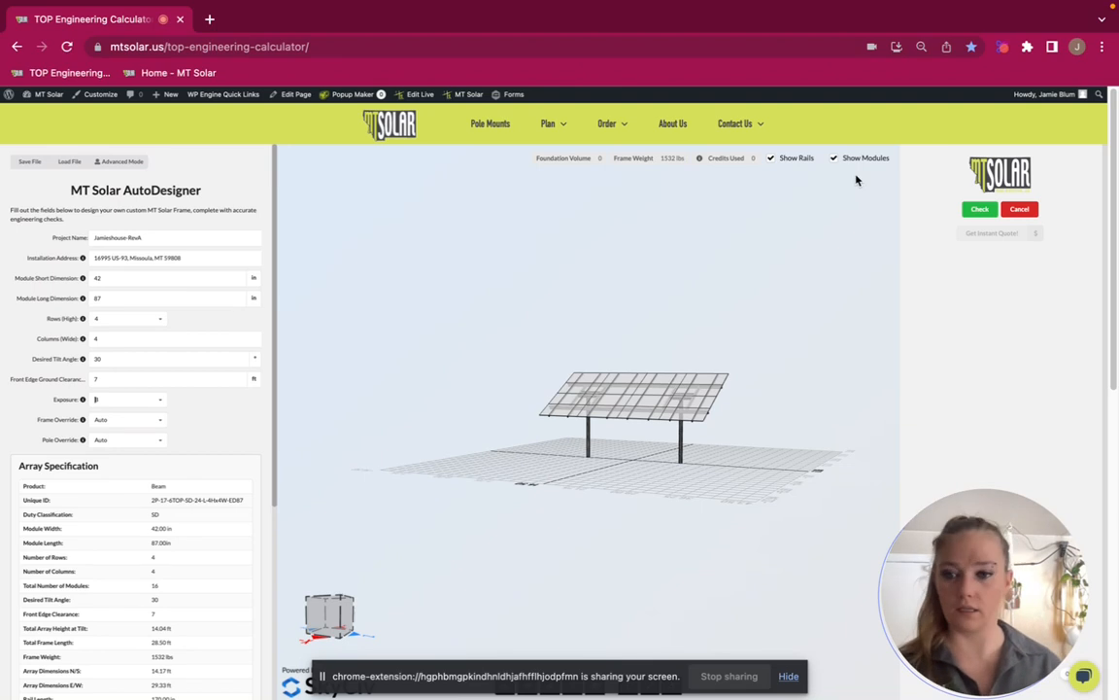
pyautogui.click(981, 210)
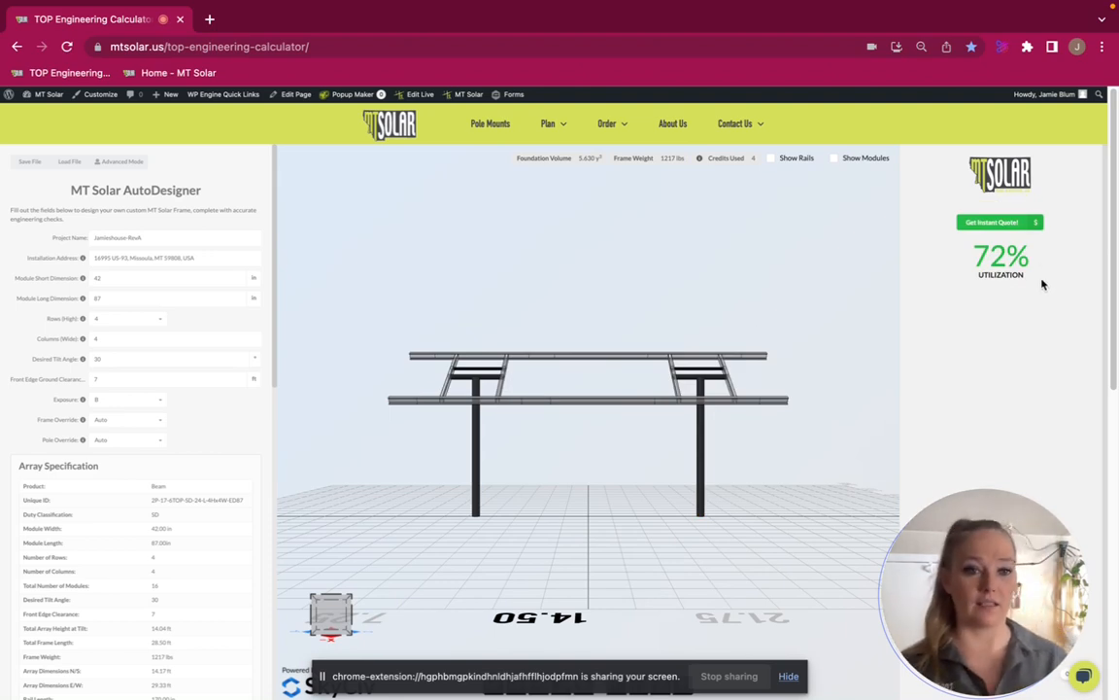
# Display the member and plate IDs on the 3D frame and examine the labelled members from several angles
pyautogui.click(789, 676)
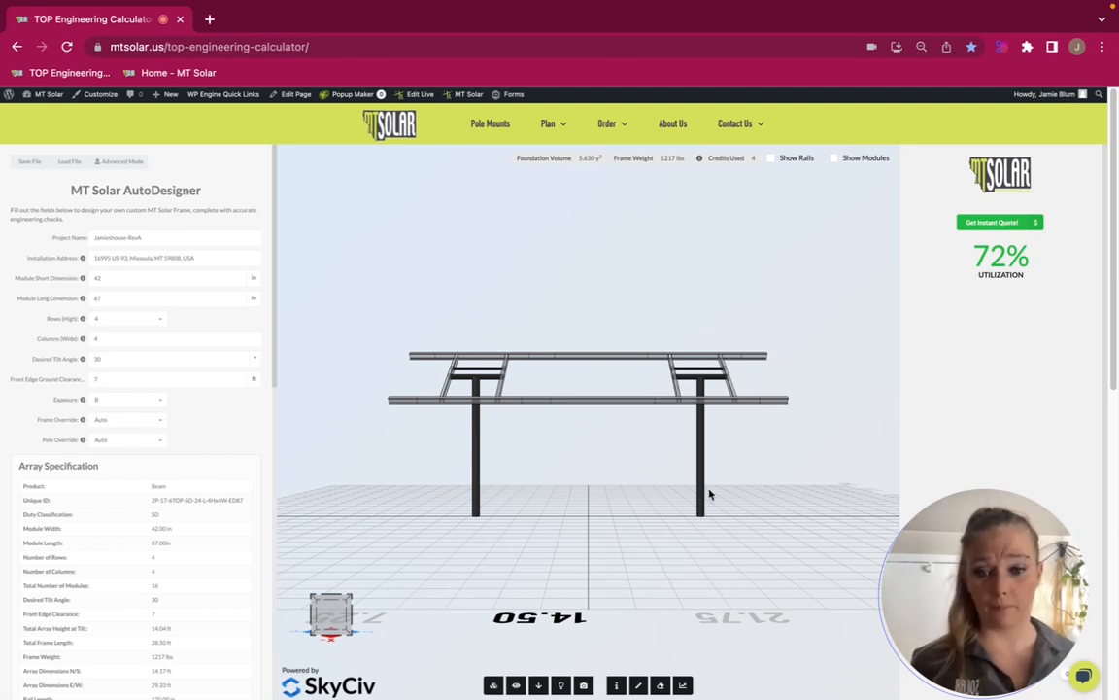
pyautogui.click(516, 685)
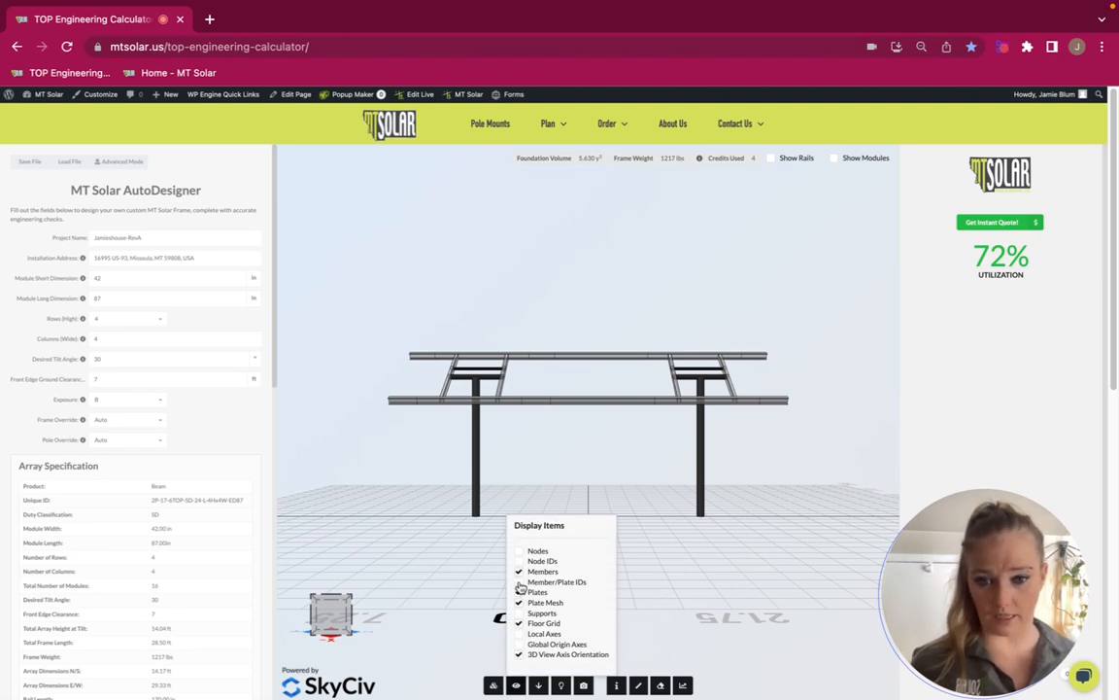
pyautogui.click(520, 583)
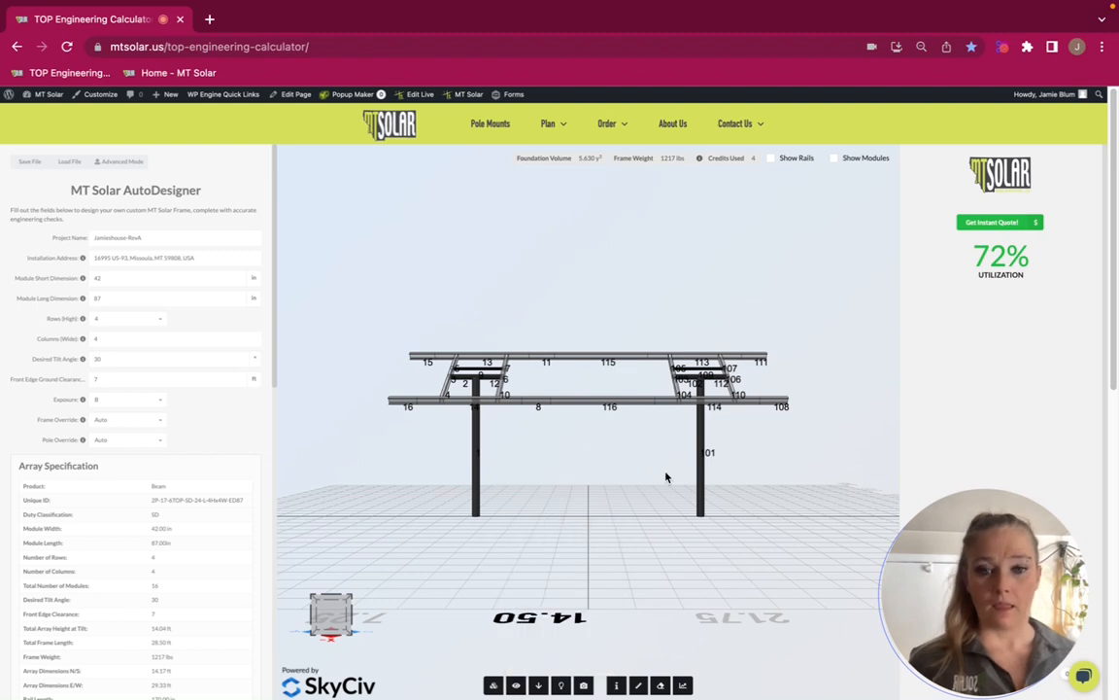
pyautogui.moveTo(734, 449); pyautogui.dragTo(641, 423)
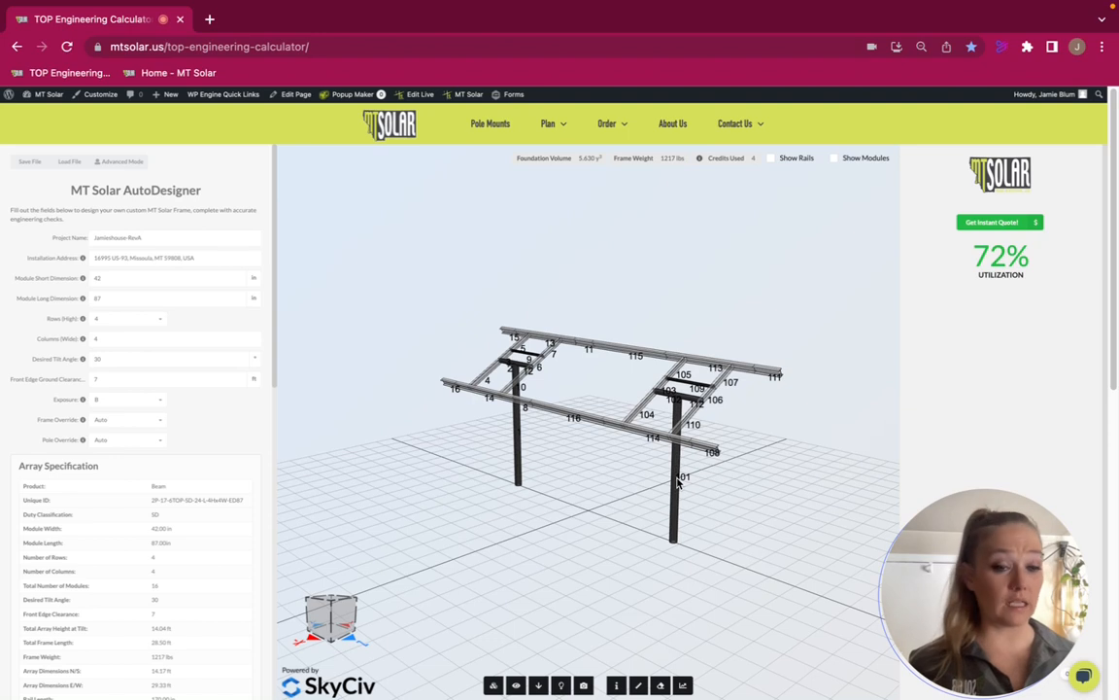
pyautogui.moveTo(609, 388); pyautogui.dragTo(774, 424)
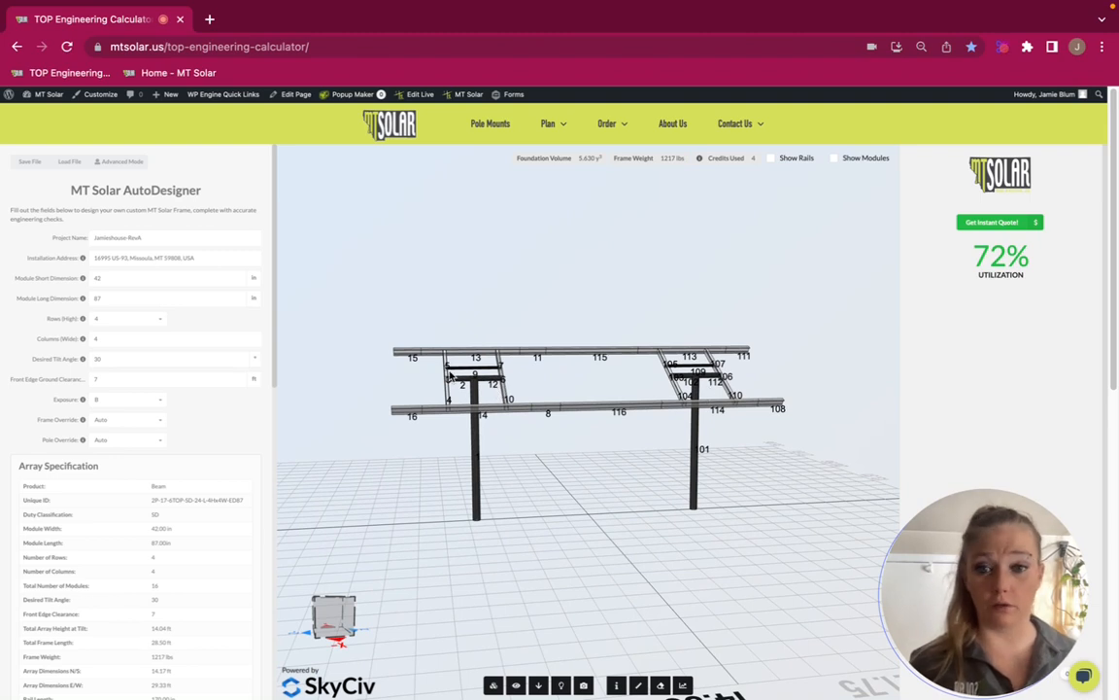
pyautogui.moveTo(615, 343); pyautogui.dragTo(652, 420)
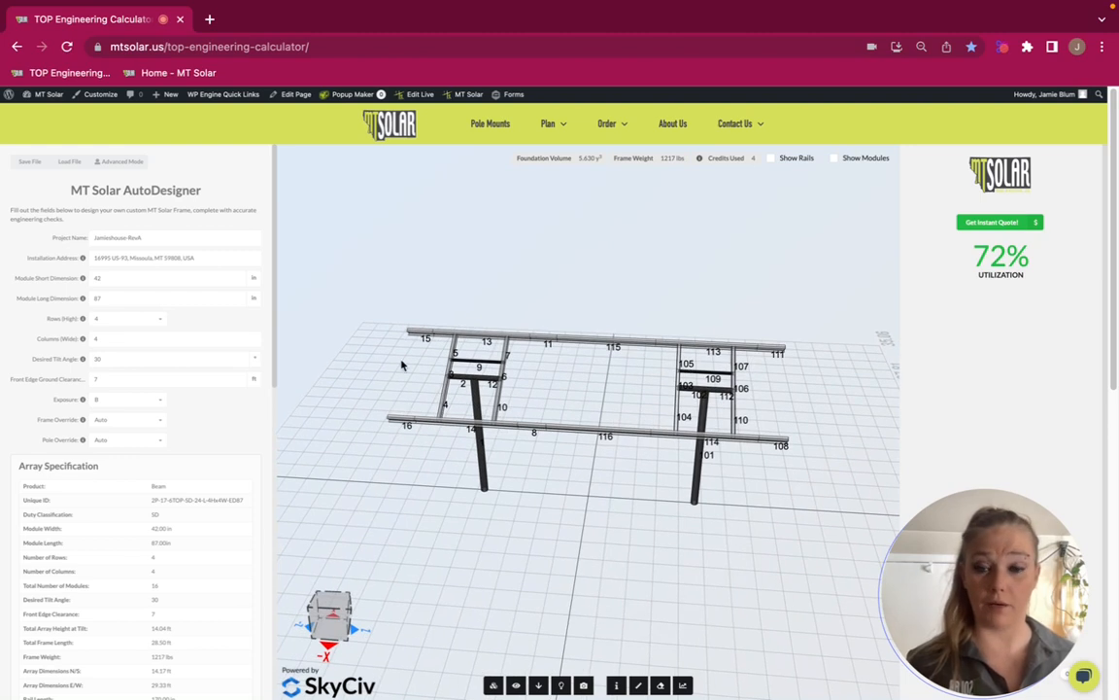
pyautogui.moveTo(629, 402); pyautogui.dragTo(719, 412)
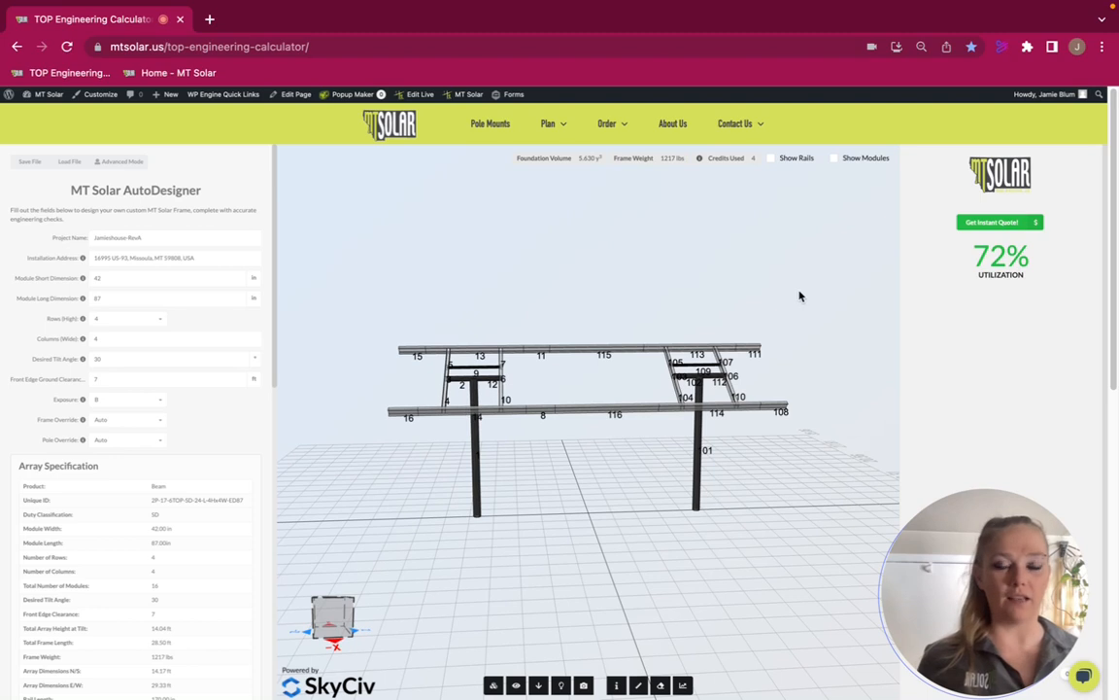
# Request an instant quote for the design and examine the rendered array's front, sides and underside
pyautogui.click(972, 225)
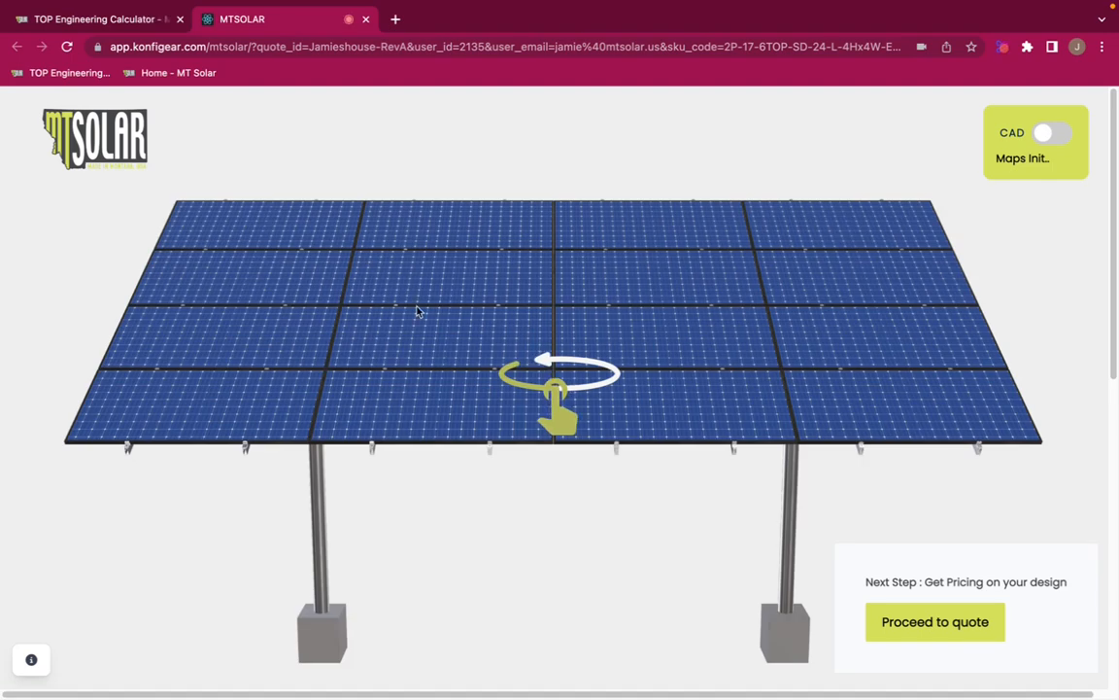
pyautogui.moveTo(881, 413); pyautogui.dragTo(420, 380)
pyautogui.moveTo(789, 411); pyautogui.dragTo(428, 391)
pyautogui.moveTo(814, 377); pyautogui.dragTo(360, 316)
pyautogui.moveTo(626, 340); pyautogui.dragTo(218, 290)
pyautogui.moveTo(739, 300); pyautogui.dragTo(238, 224)
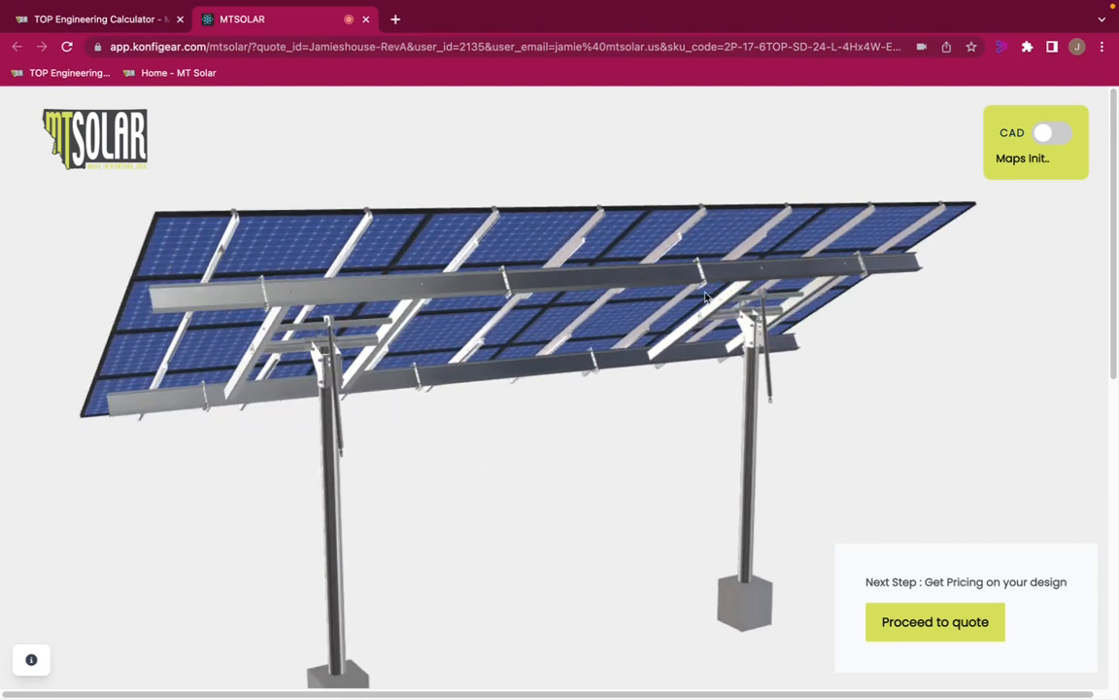
pyautogui.moveTo(870, 298); pyautogui.dragTo(991, 247)
pyautogui.moveTo(729, 268); pyautogui.dragTo(590, 255)
pyautogui.moveTo(938, 287); pyautogui.dragTo(583, 292)
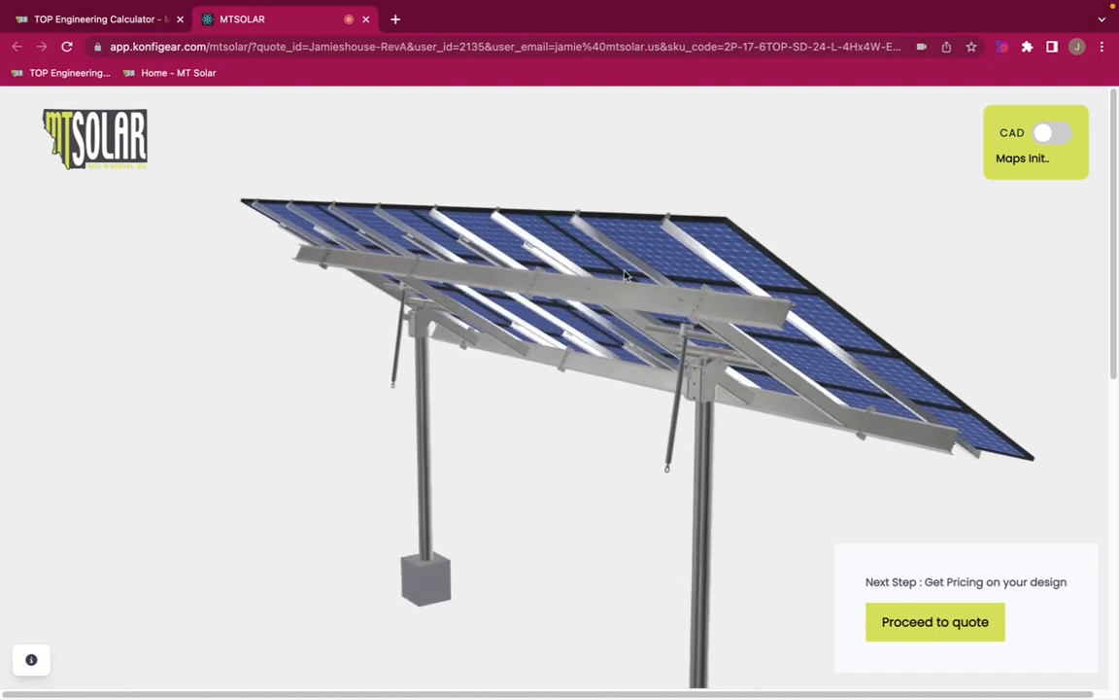
pyautogui.moveTo(862, 298); pyautogui.dragTo(531, 290)
pyautogui.moveTo(644, 307); pyautogui.dragTo(375, 283)
pyautogui.moveTo(507, 316); pyautogui.dragTo(289, 242)
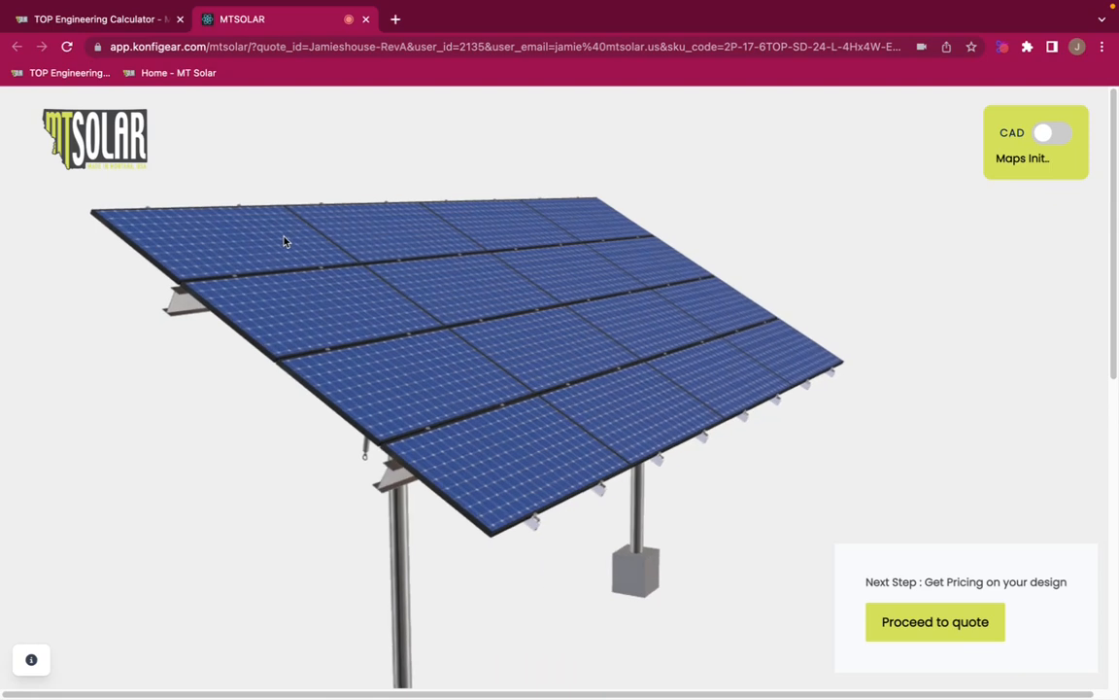
pyautogui.moveTo(464, 395); pyautogui.dragTo(268, 233)
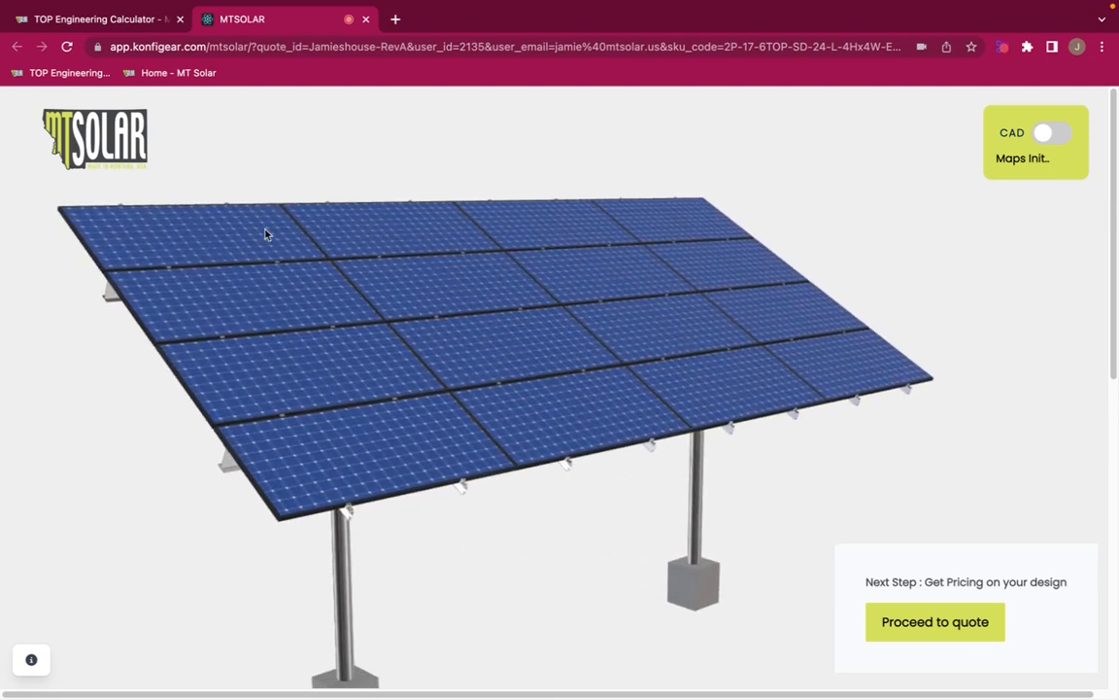
pyautogui.scroll(-1, 378, 352)
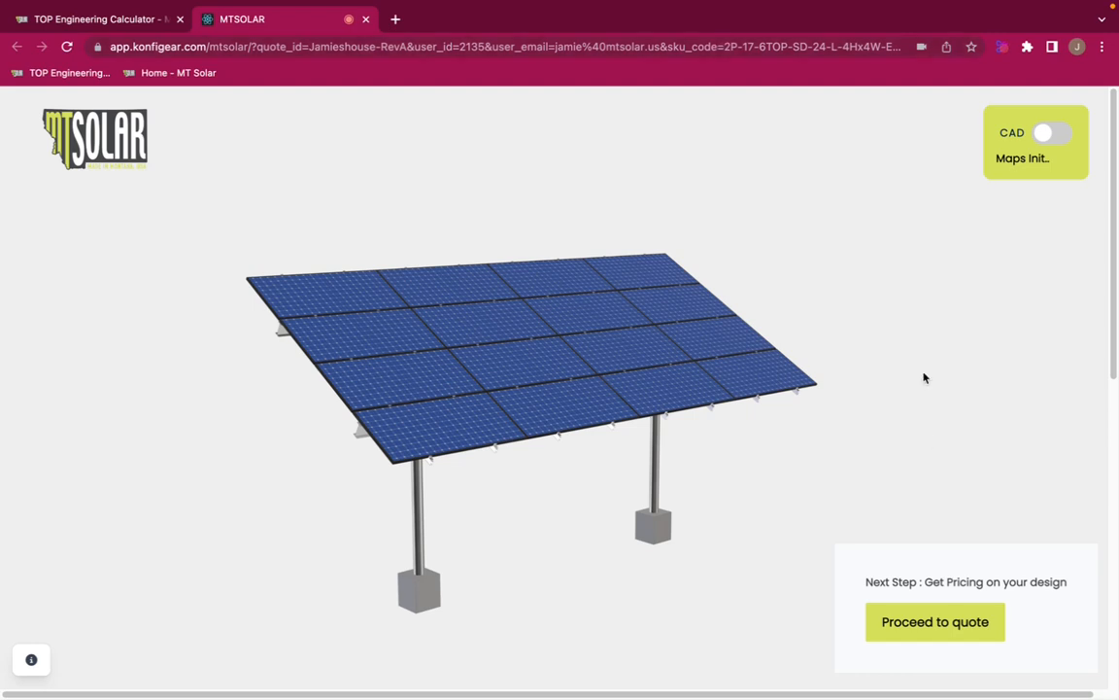
# Proceed to the quote for the design and highlight the ED87 ending of its SKU
pyautogui.click(924, 630)
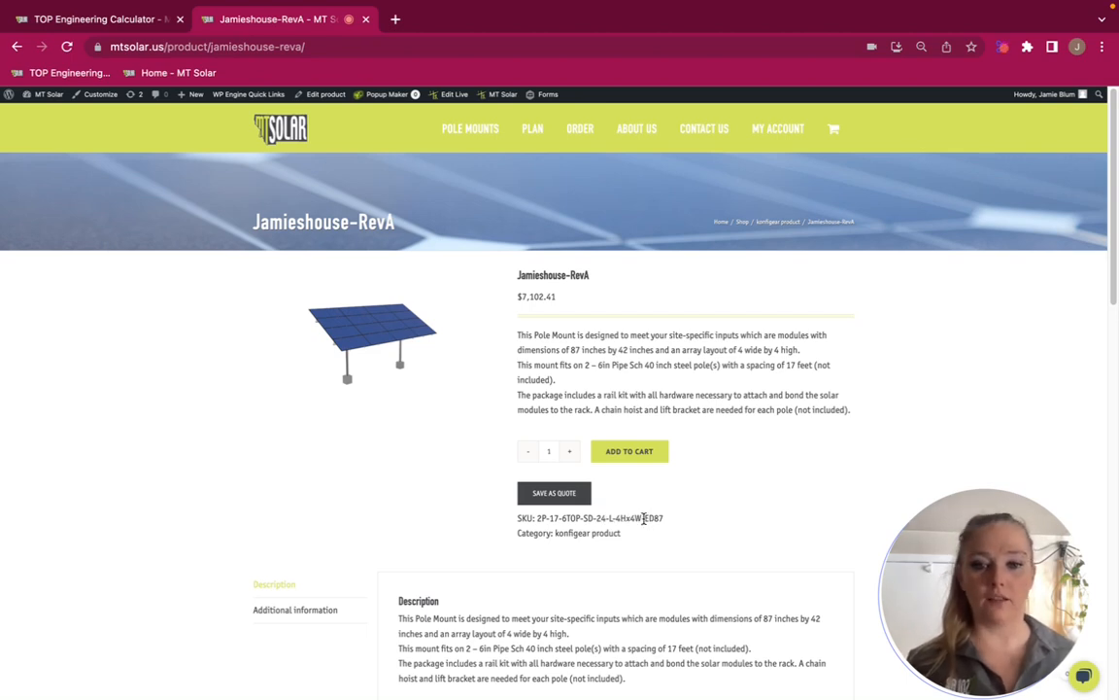
pyautogui.moveTo(644, 518); pyautogui.dragTo(676, 523)
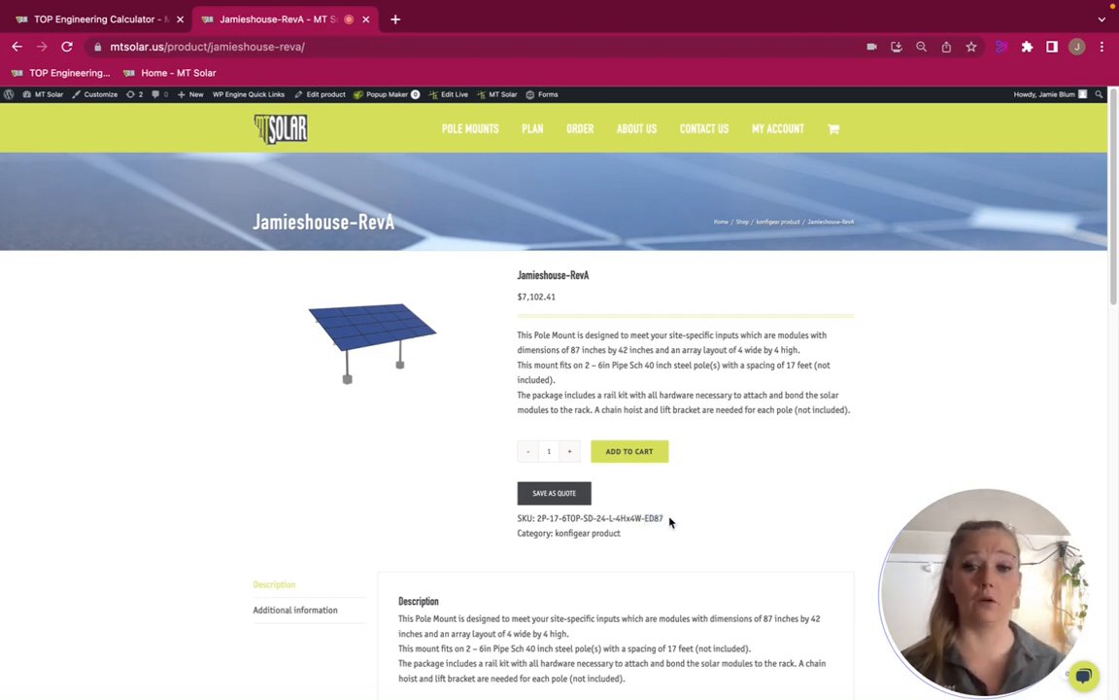
pyautogui.moveTo(668, 522); pyautogui.dragTo(644, 519)
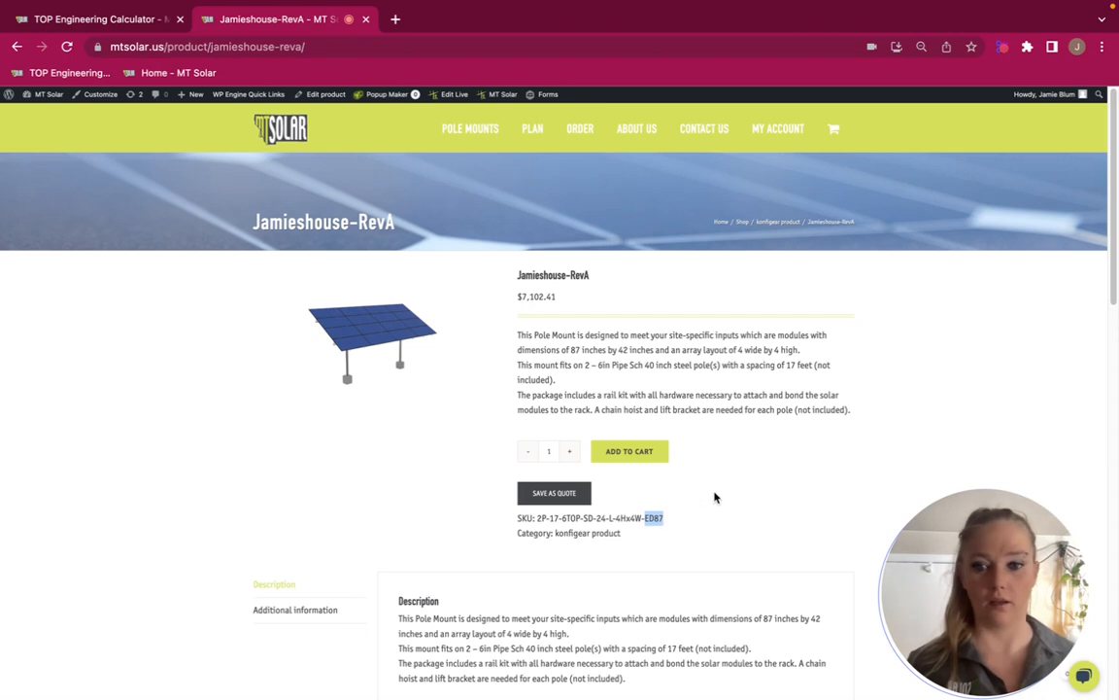
# Open the product's additional information and review its array, pole, site and foundation specifications
pyautogui.scroll(-2, 709, 495)
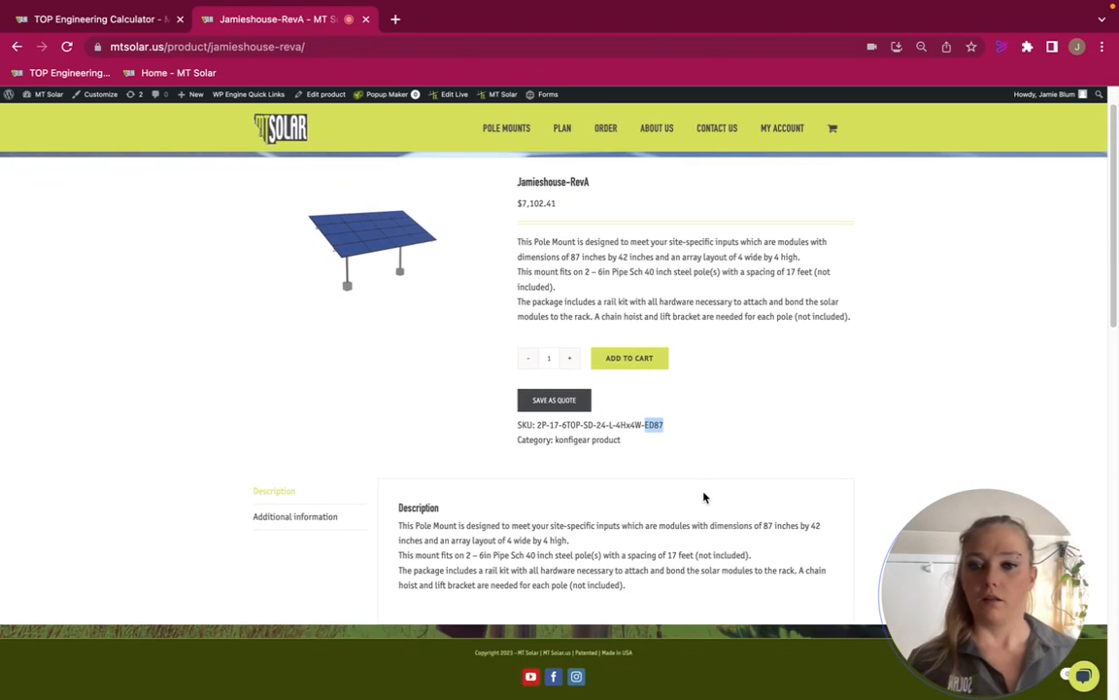
pyautogui.click(300, 518)
pyautogui.scroll(-2, 609, 569)
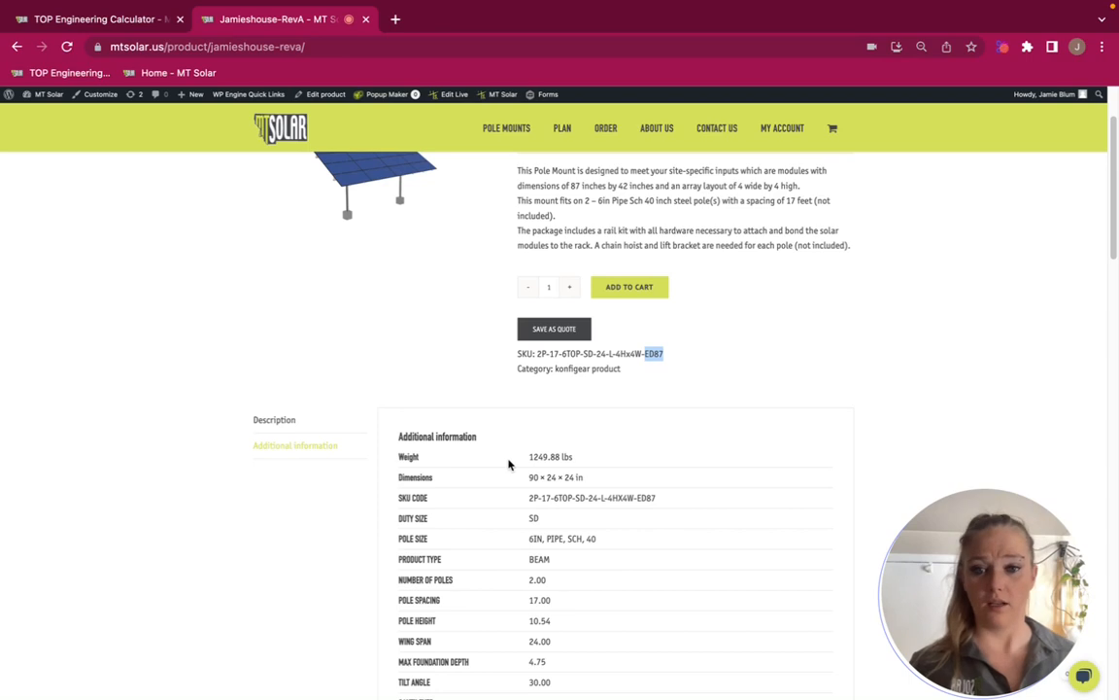
pyautogui.scroll(-4, 573, 644)
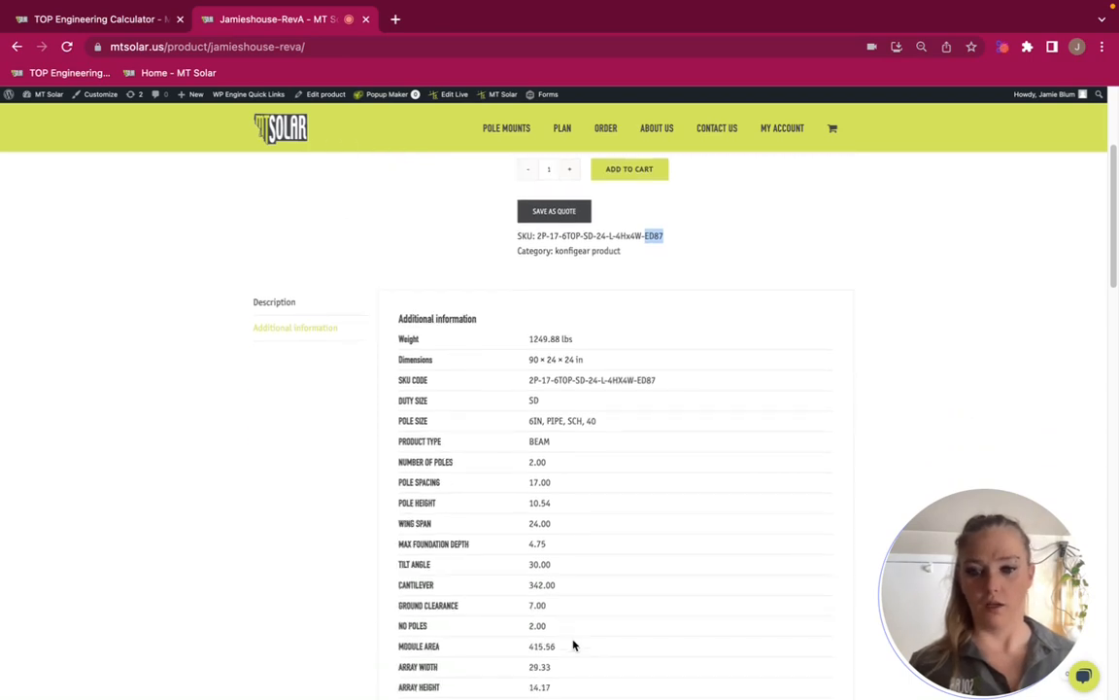
pyautogui.scroll(-8, 574, 644)
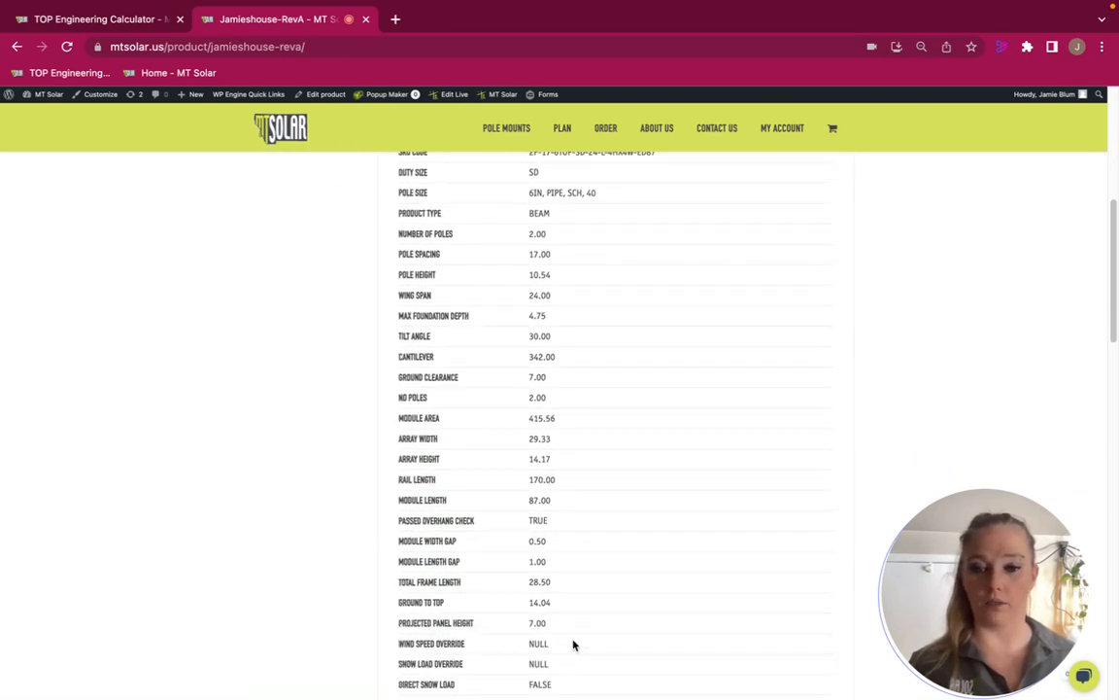
pyautogui.scroll(-5, 573, 644)
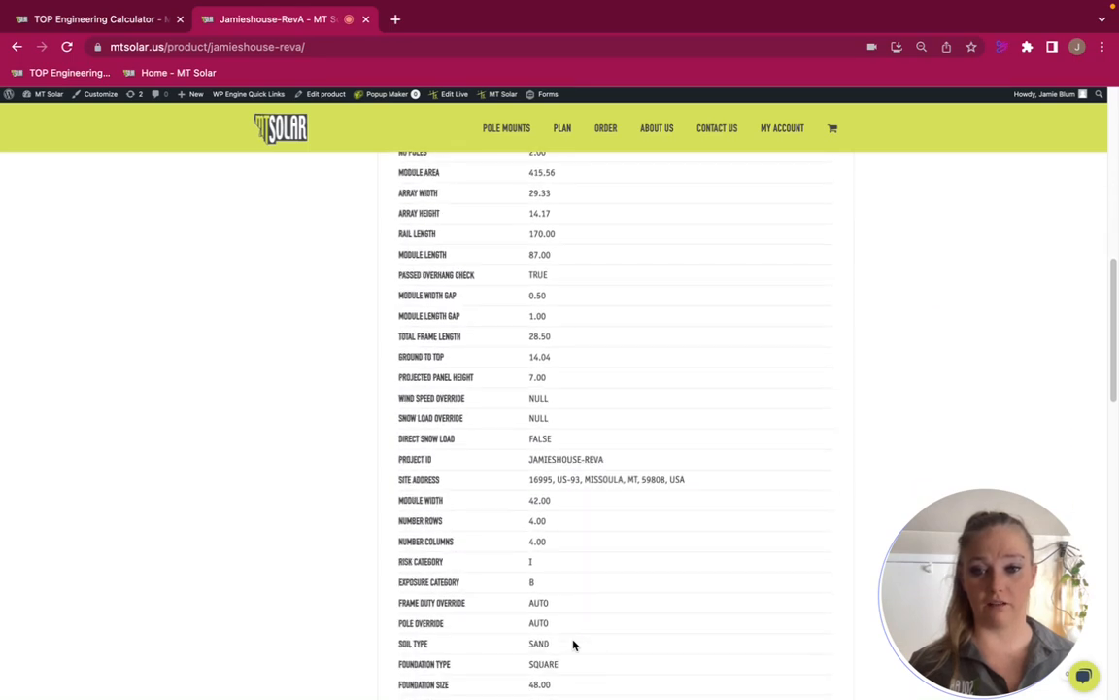
# Download the project calculations PDF from the additional information and open it
pyautogui.scroll(-3, 578, 644)
pyautogui.click(560, 525)
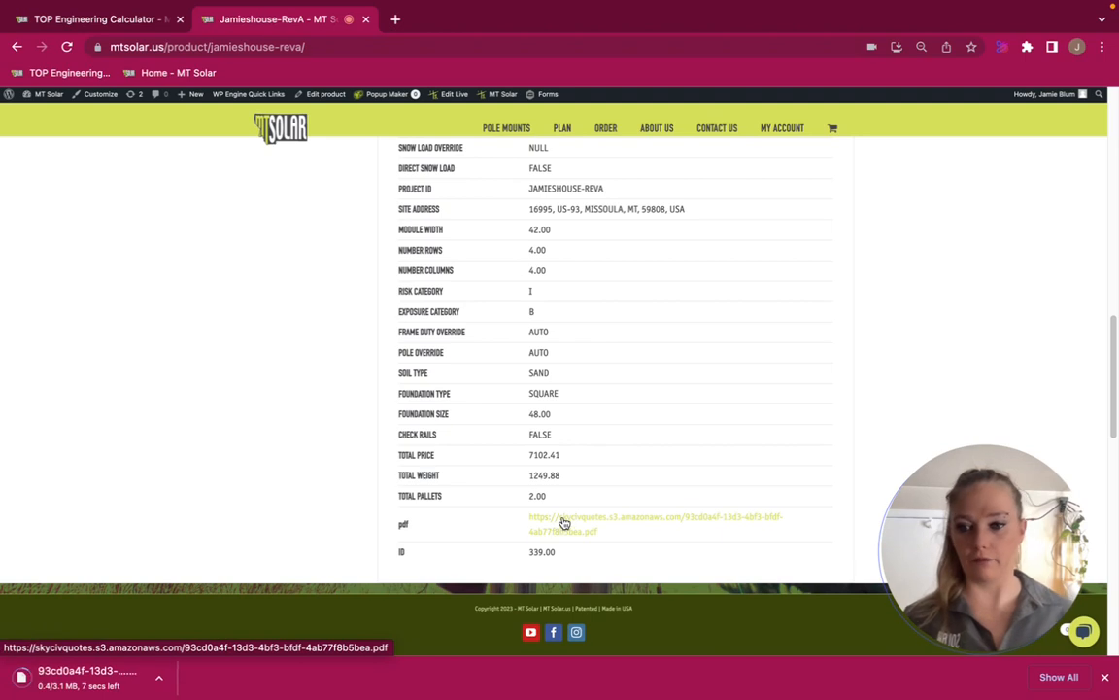
pyautogui.click(171, 684)
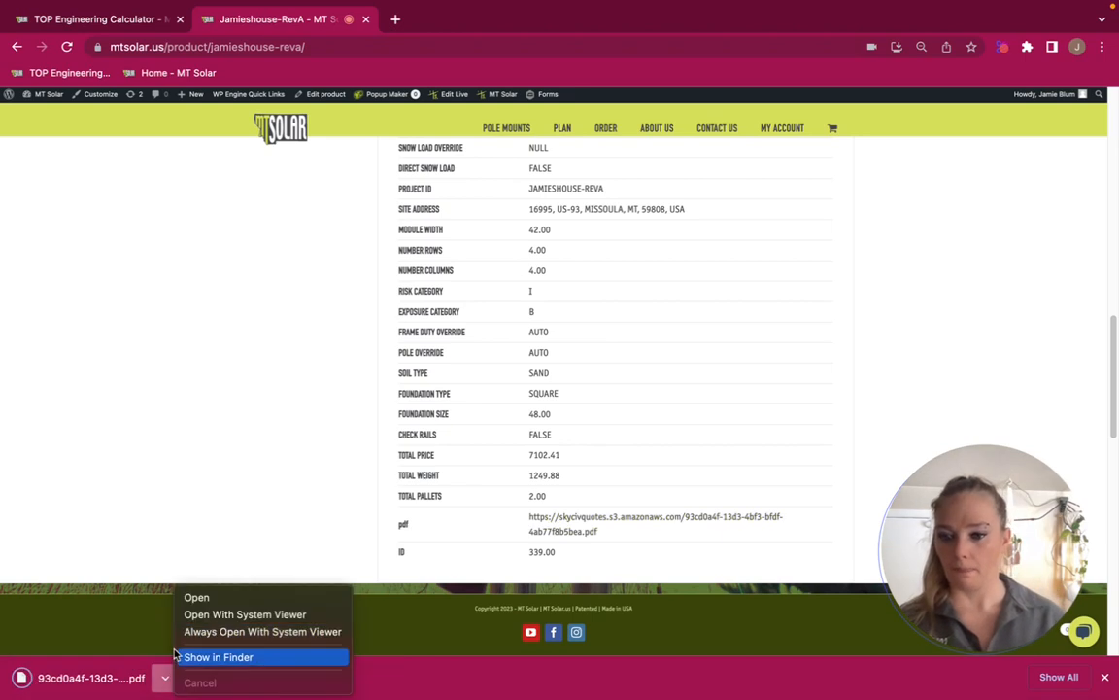
pyautogui.click(198, 599)
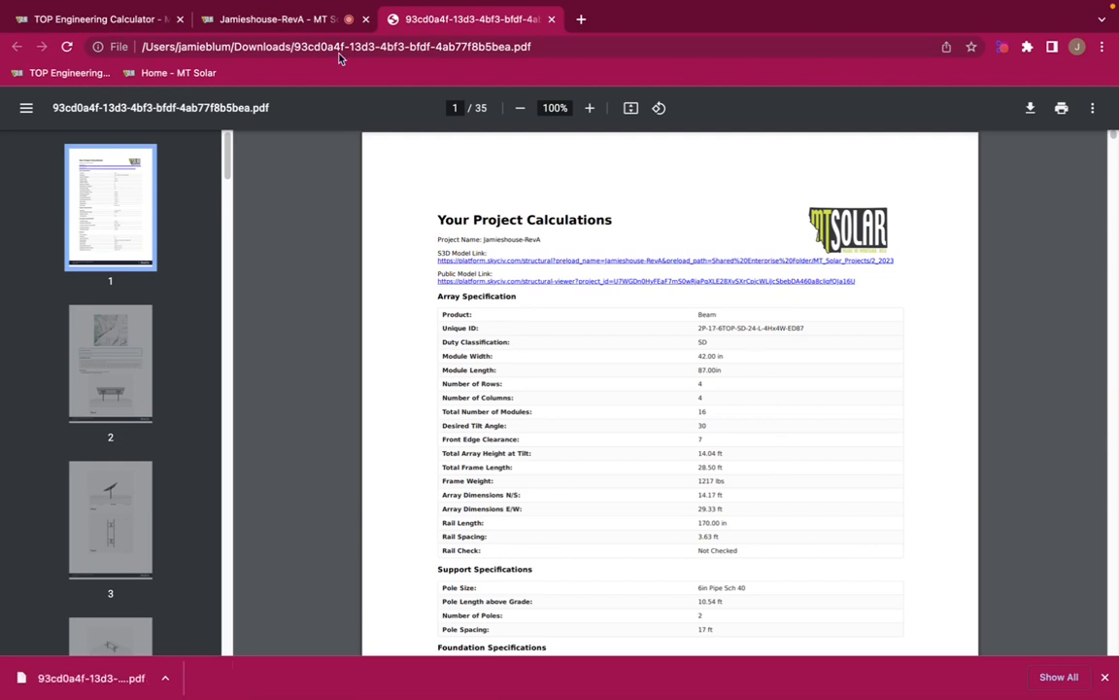
# Return to the Jamieshouse-RevA product page and add the mount to the cart
pyautogui.click(300, 23)
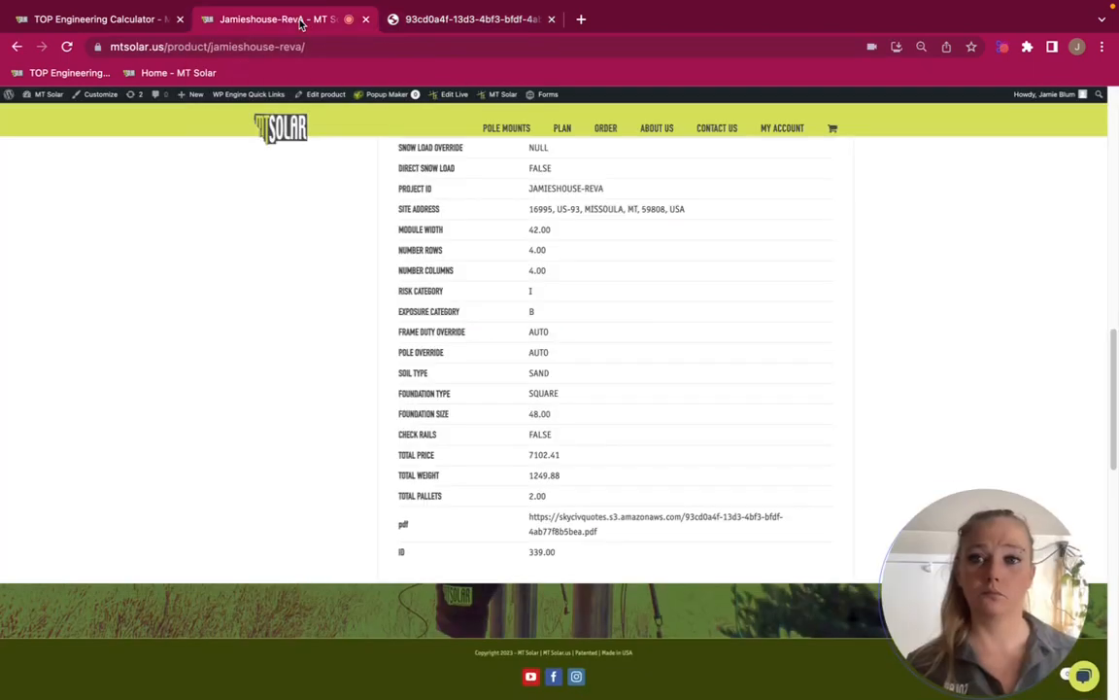
pyautogui.scroll(3, 745, 390)
pyautogui.scroll(7, 745, 390)
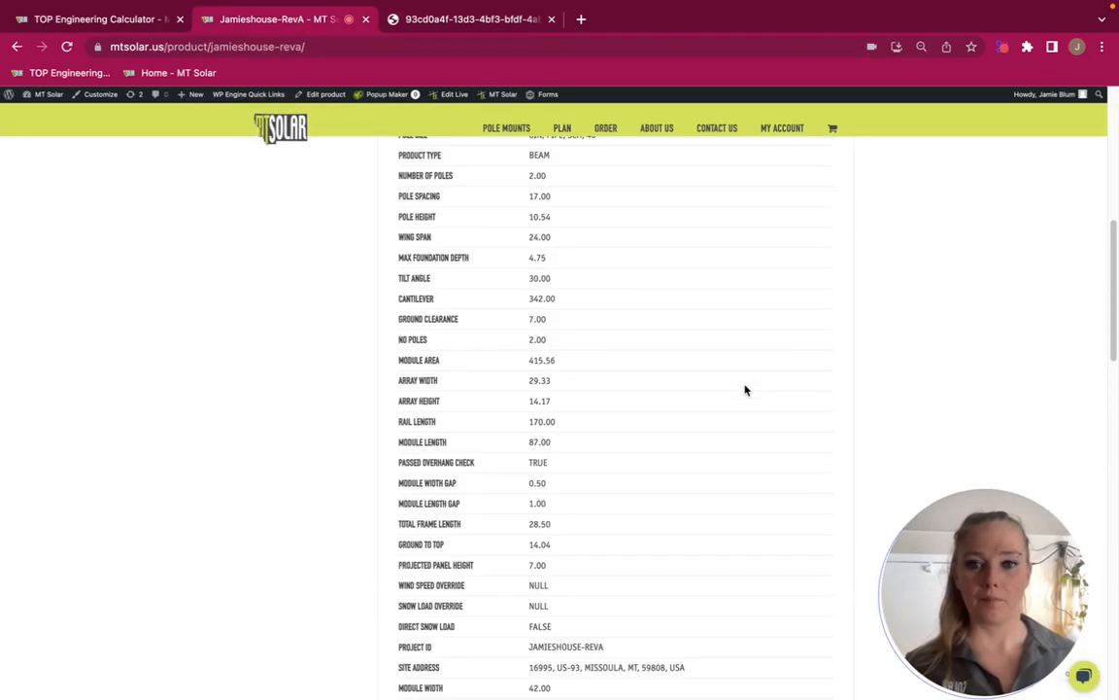
pyautogui.click(633, 347)
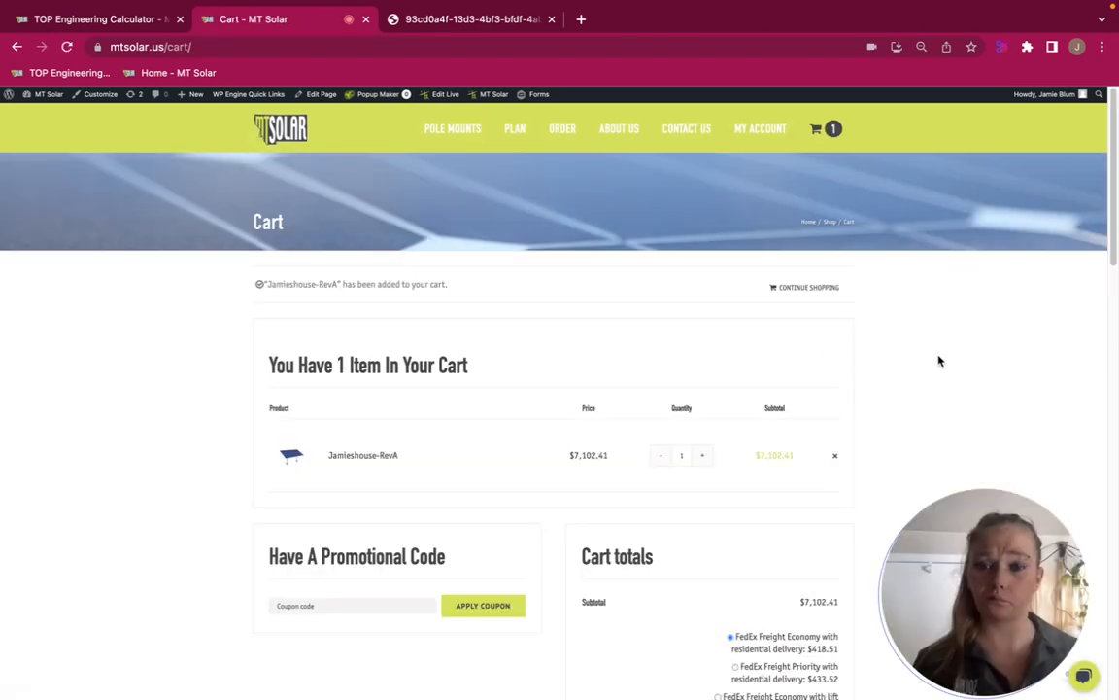
pyautogui.moveTo(915, 387); pyautogui.dragTo(920, 364)
pyautogui.click(923, 374)
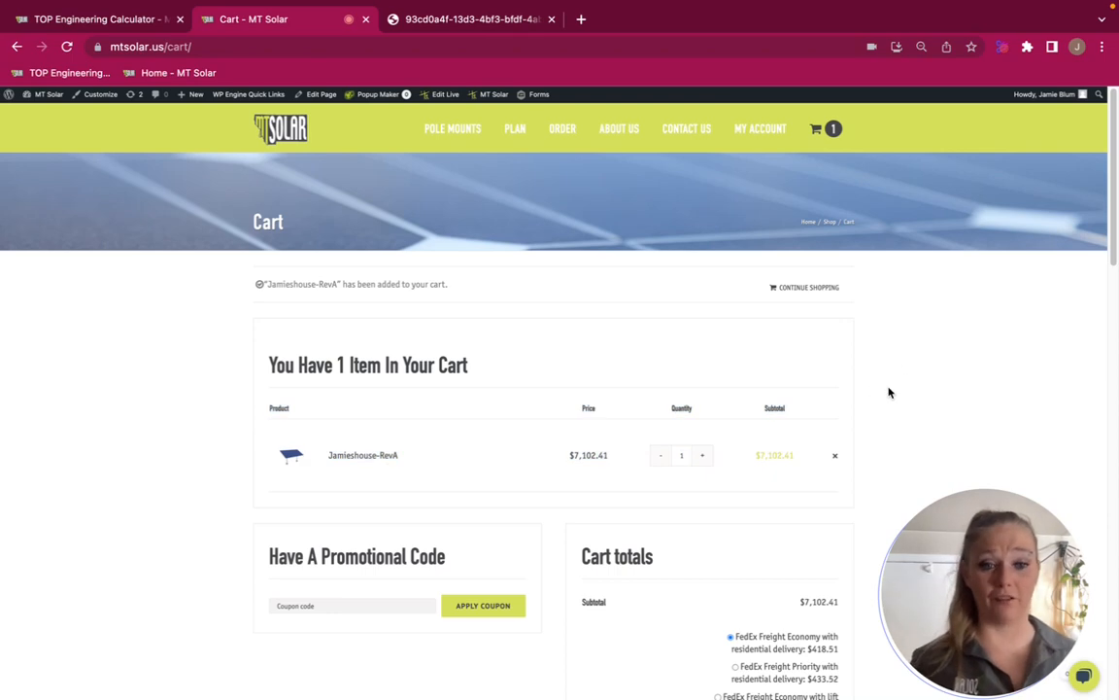
# Choose FedEx Freight Priority with lift gate delivery and residential delivery as the shipping method in the cart totals
pyautogui.scroll(-4, 888, 391)
pyautogui.scroll(1, 892, 392)
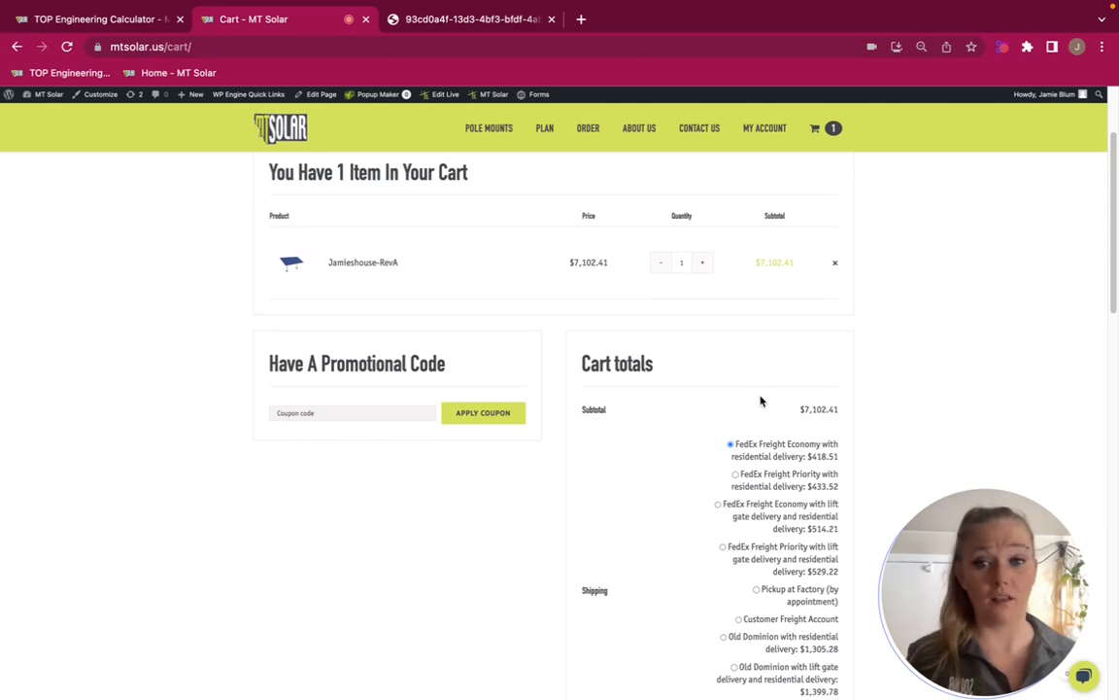
pyautogui.scroll(-3, 602, 445)
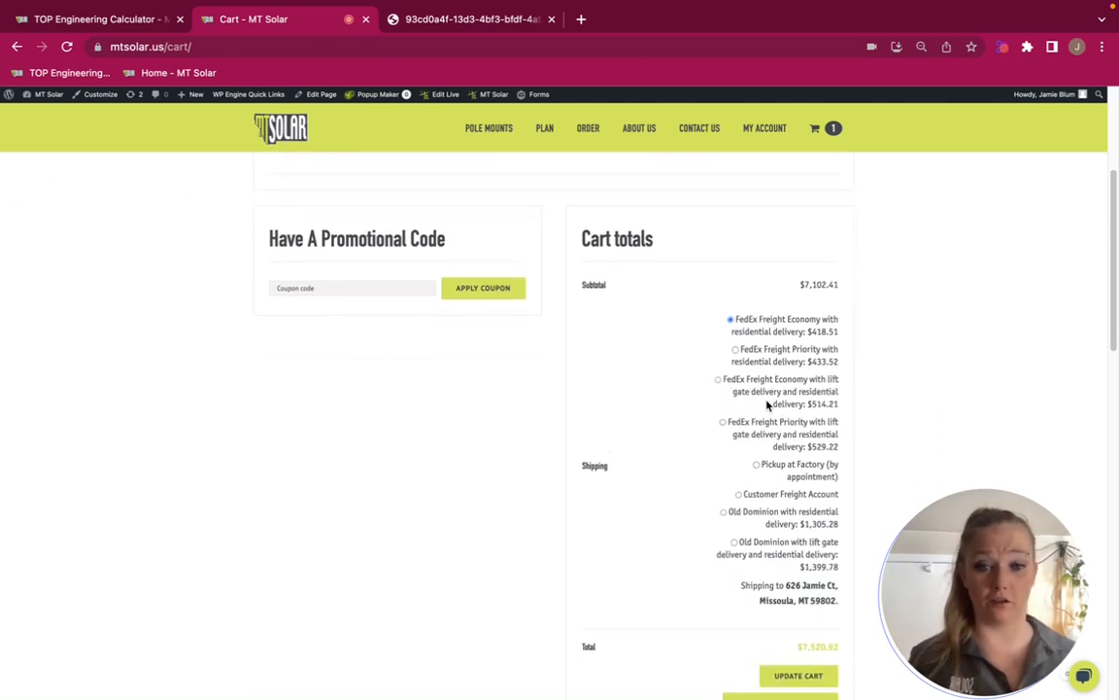
pyautogui.click(755, 438)
pyautogui.scroll(-2, 668, 483)
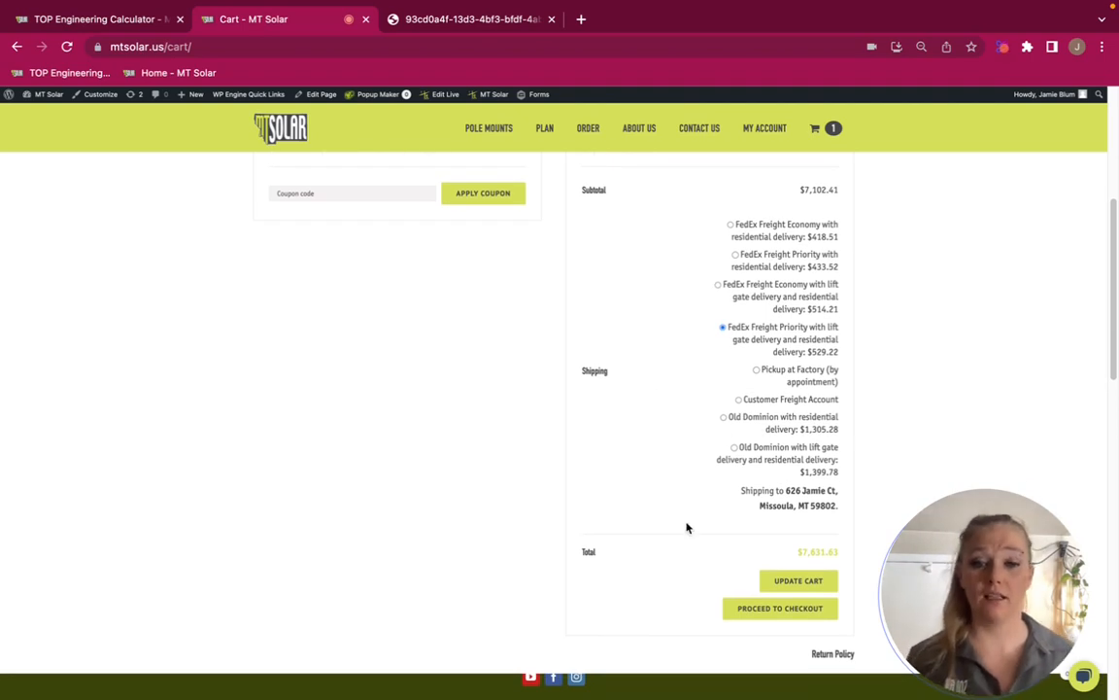
# Proceed from the cart to checkout and open the shipping address details down to the order notes
pyautogui.click(750, 616)
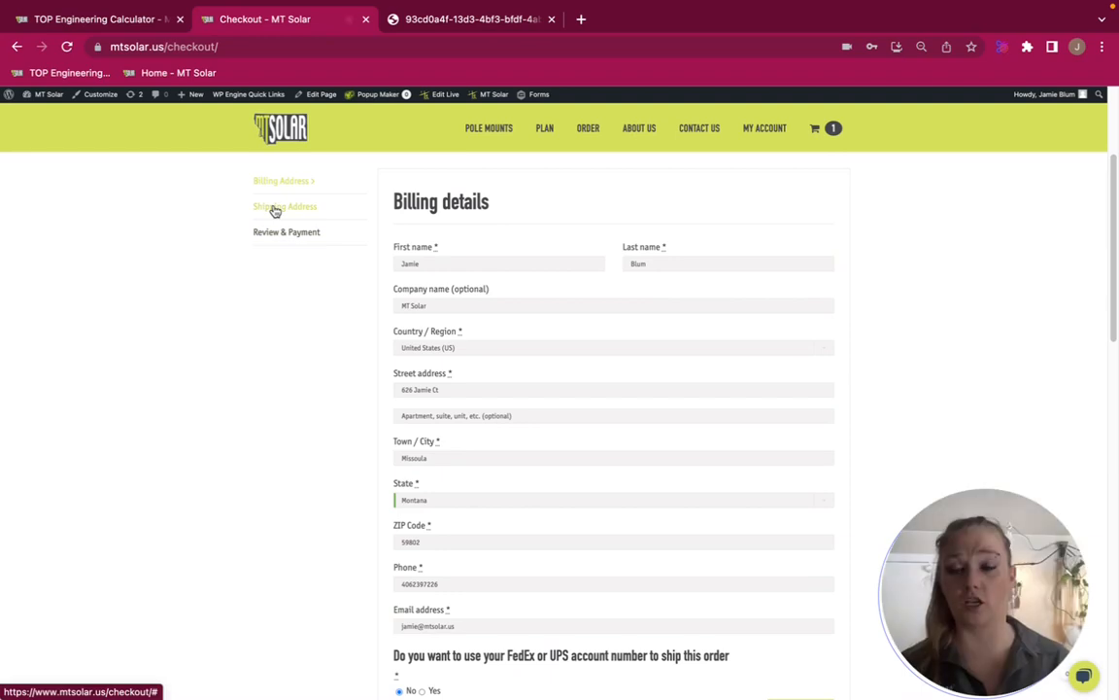
pyautogui.click(275, 208)
pyautogui.scroll(-4, 549, 385)
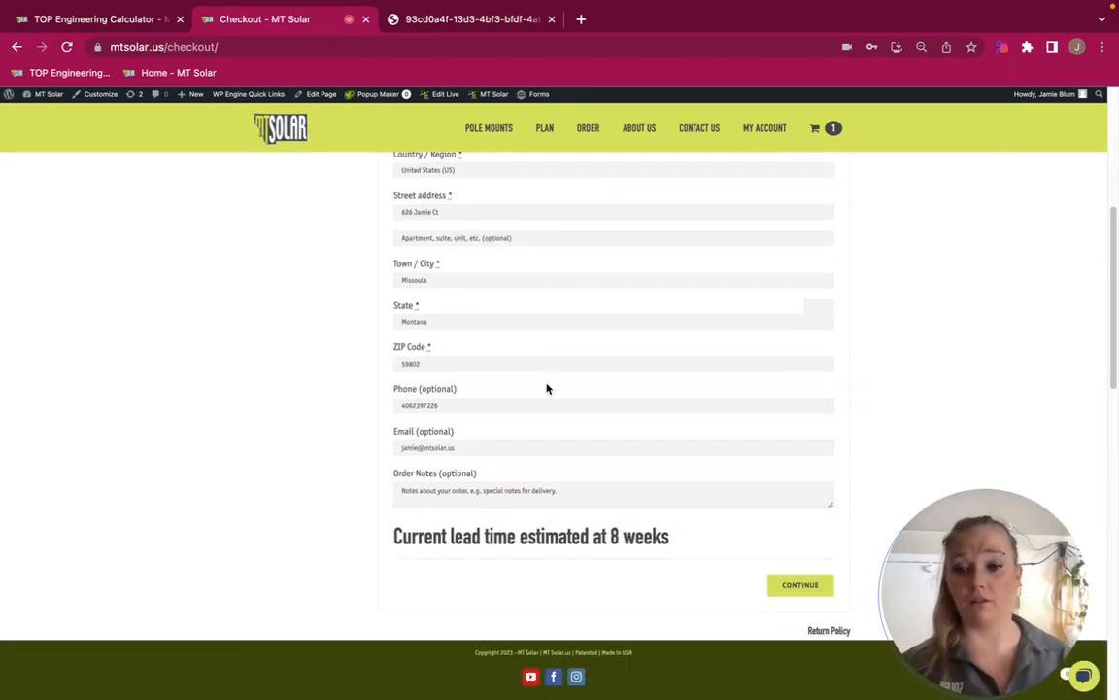
# Enter the project name in the order notes and continue to the Review & Payment stage
pyautogui.click(459, 494)
pyautogui.write("Jamie's House")
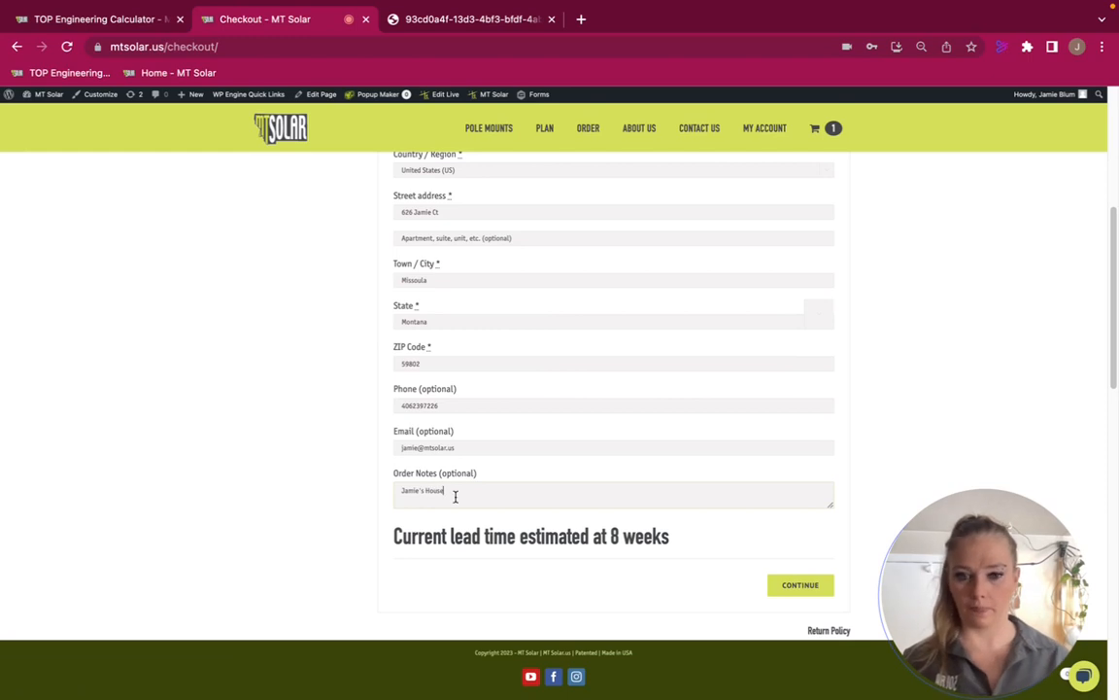
pyautogui.scroll(-2, 455, 496)
pyautogui.click(803, 486)
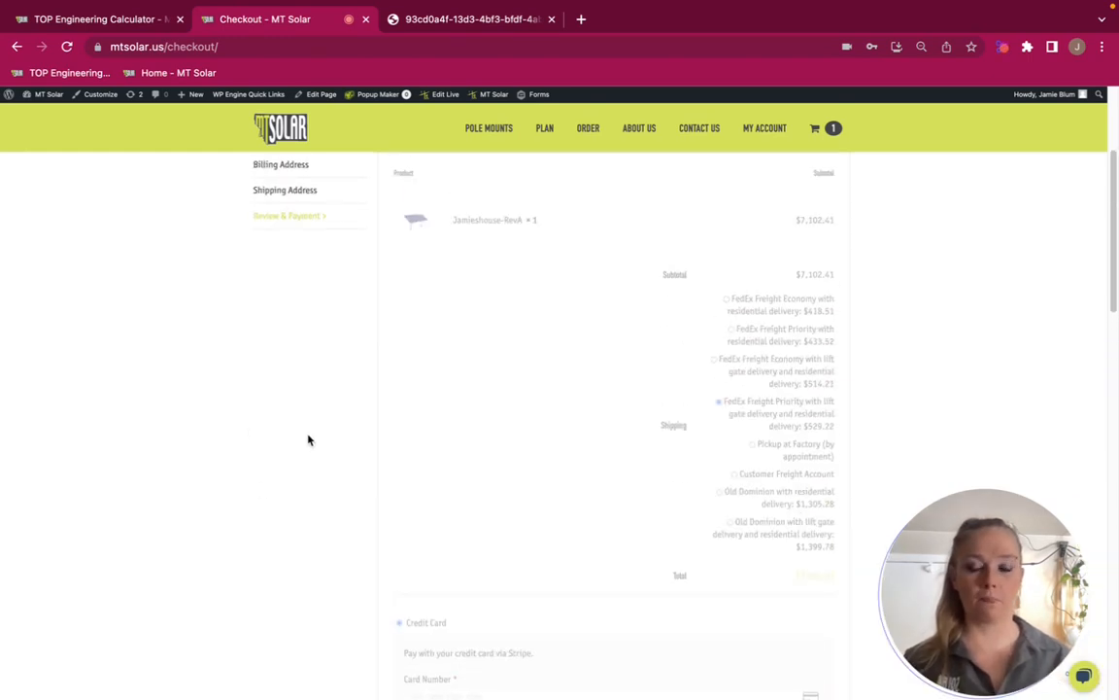
# Review the payment methods and the quote-saving and order-placing options at the end of checkout
pyautogui.scroll(-1, 514, 457)
pyautogui.scroll(-5, 514, 457)
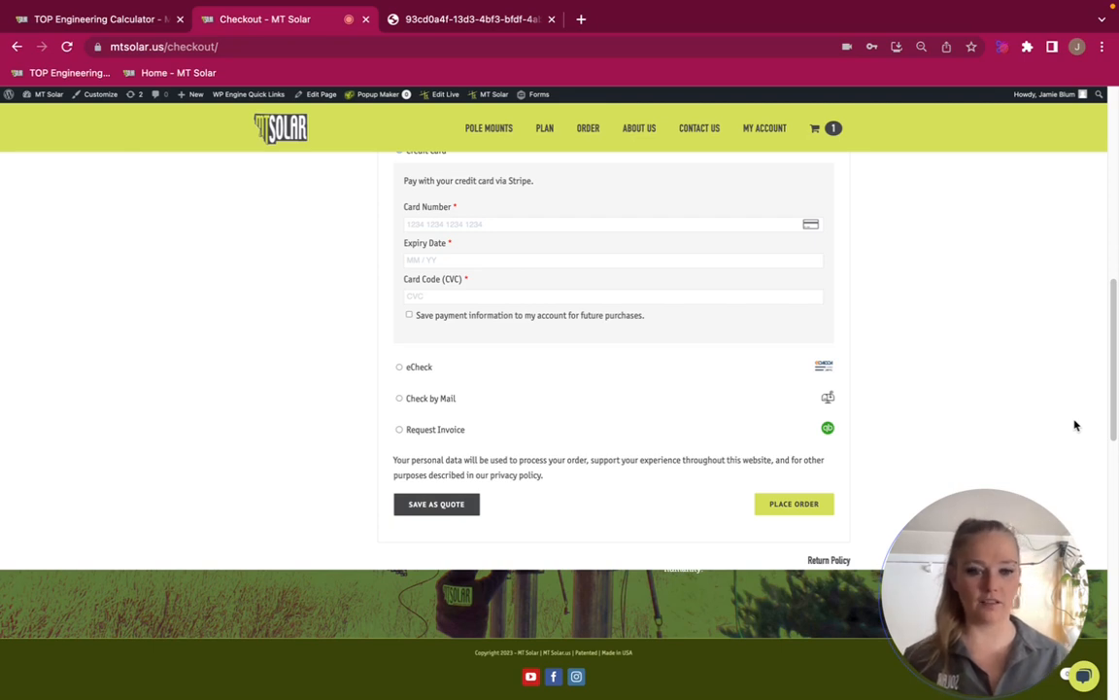
pyautogui.moveTo(1064, 498)
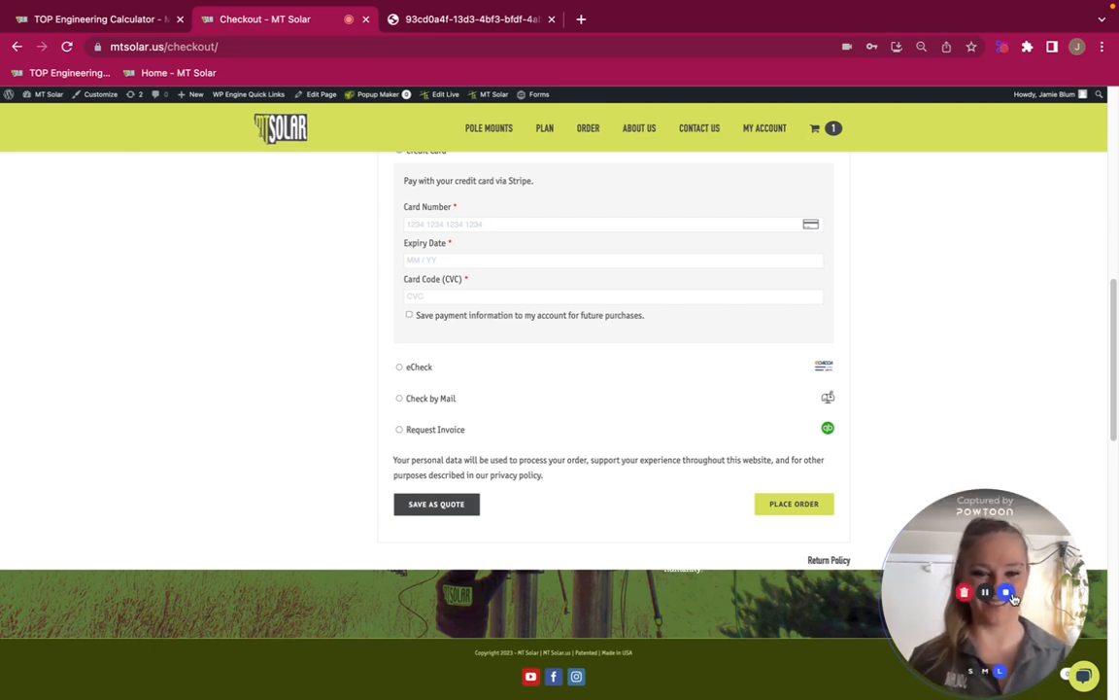